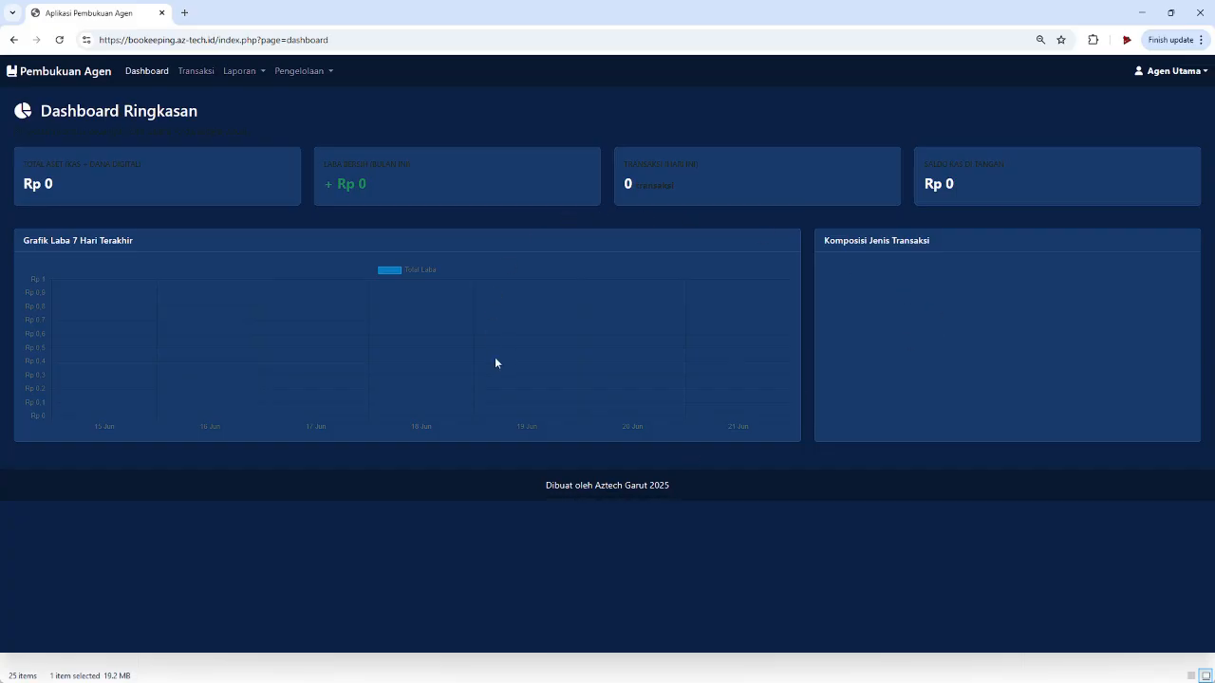
- Go to the Kelola Sumber Dana page under Pengelolaan
click(241, 73)
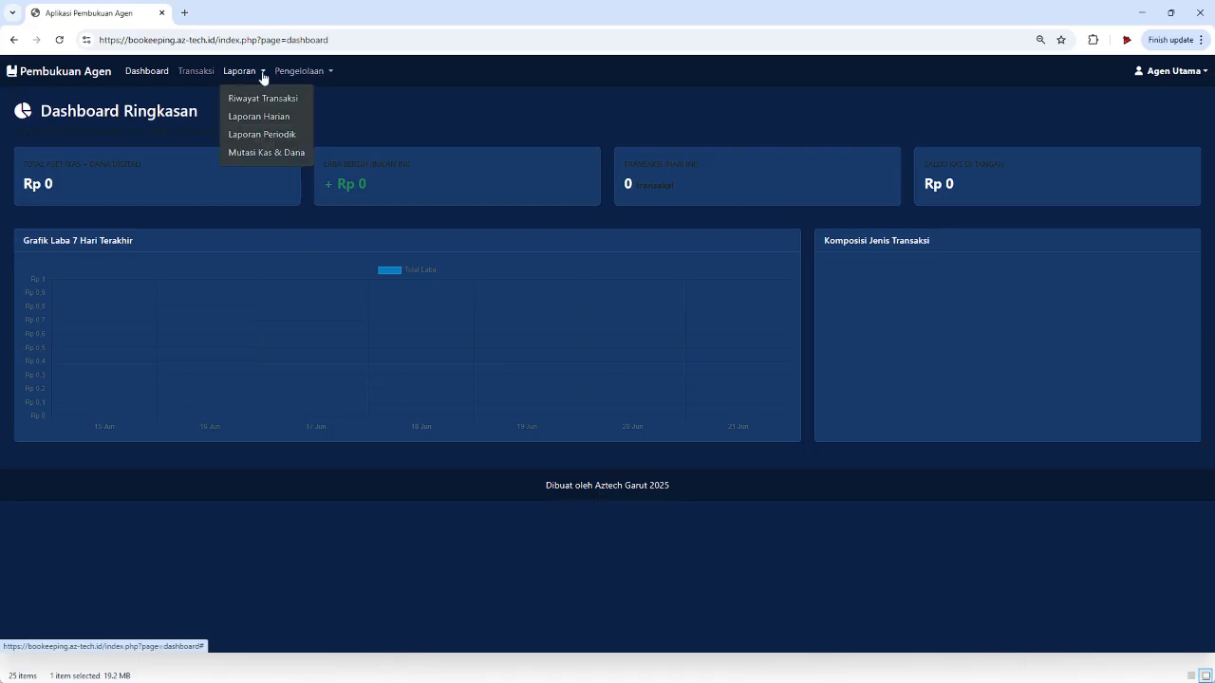
click(302, 73)
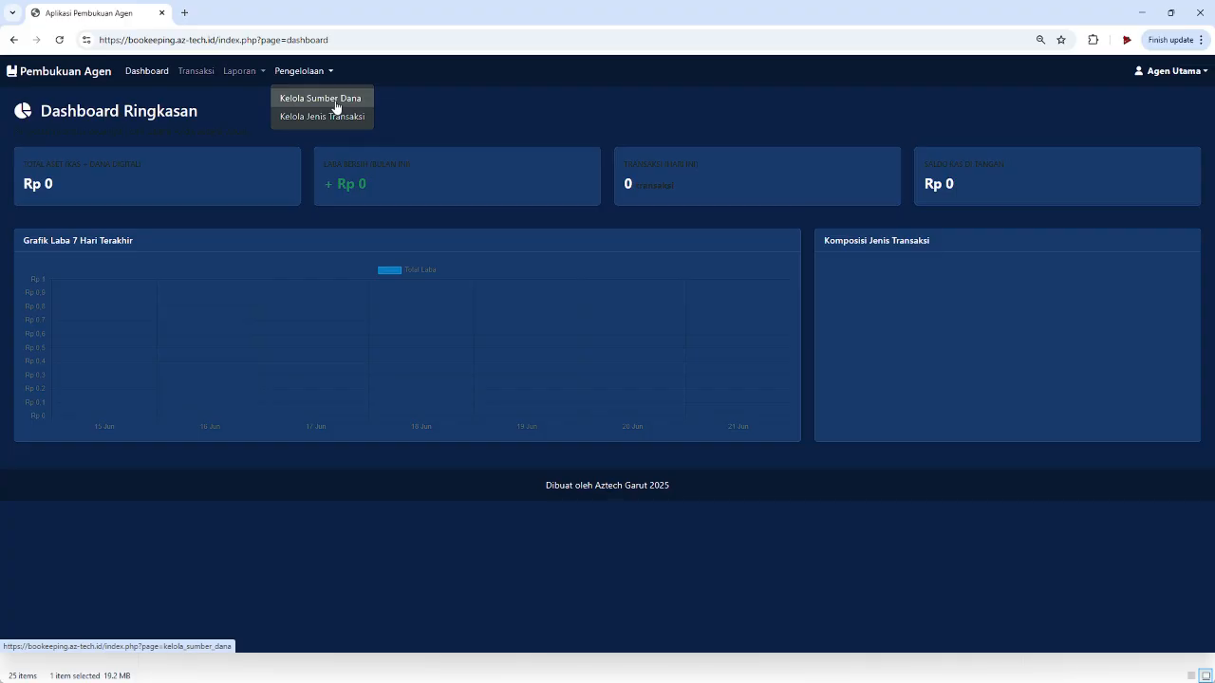
click(336, 107)
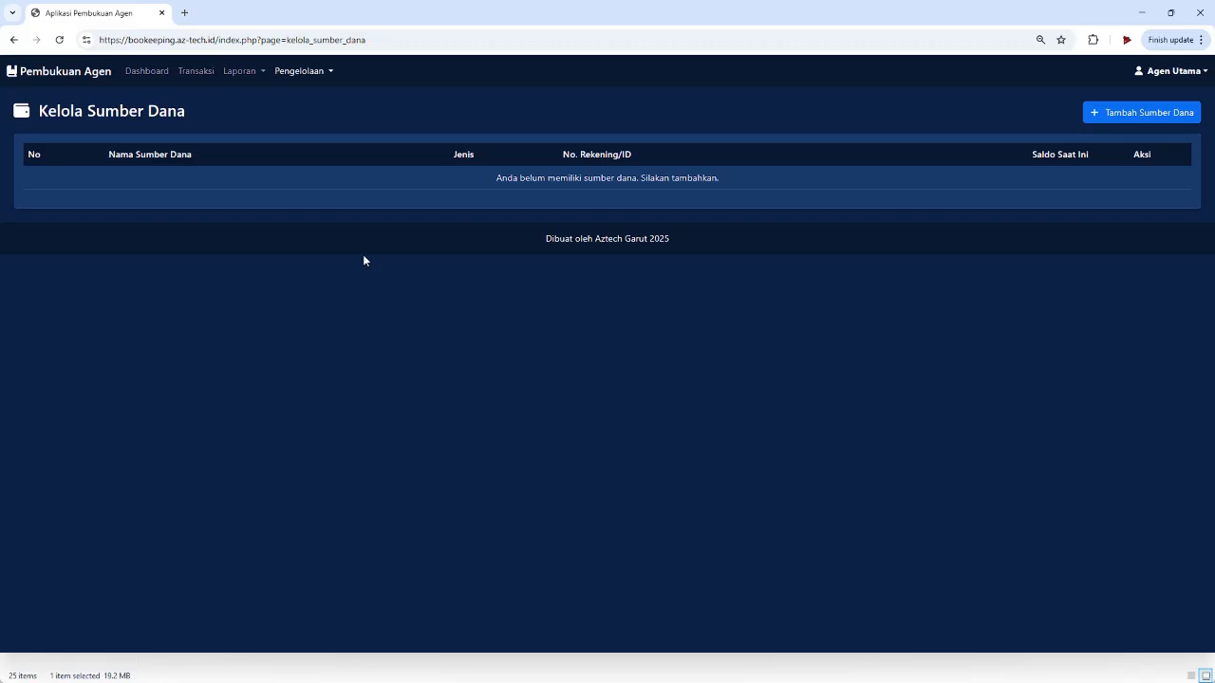
- Add BRI as a Bank fund source with its account number and Rp 5.000.000 starting balance
click(1107, 112)
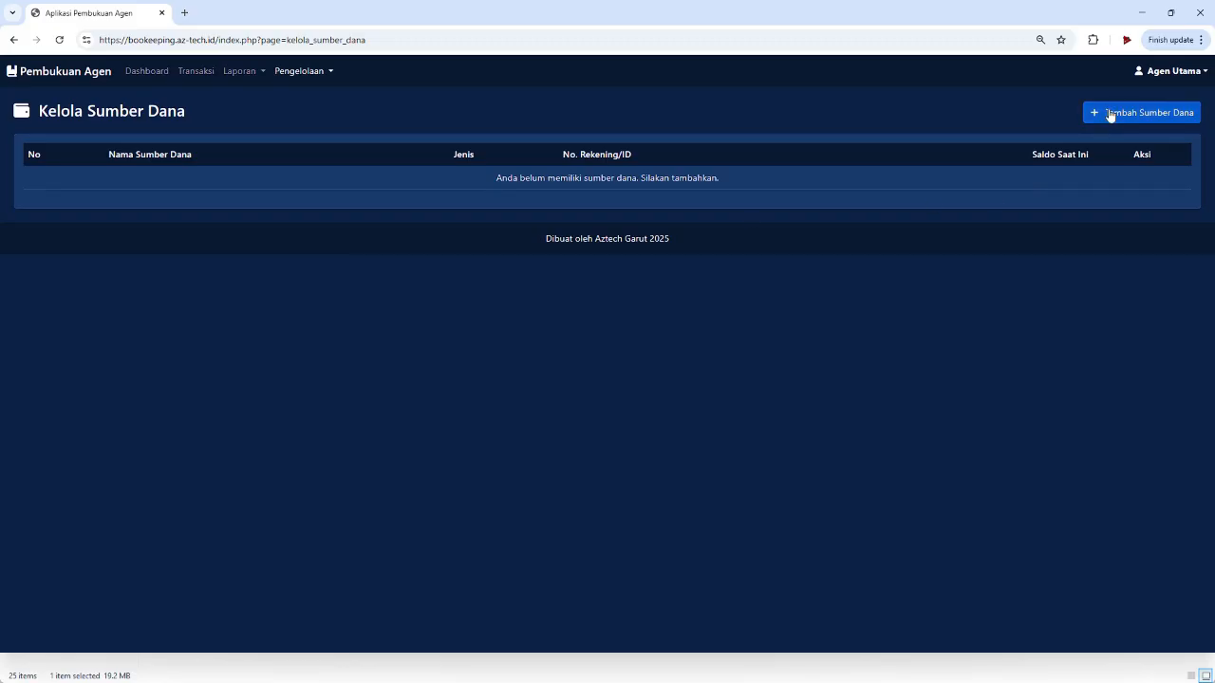
click(516, 144)
text(BRI)
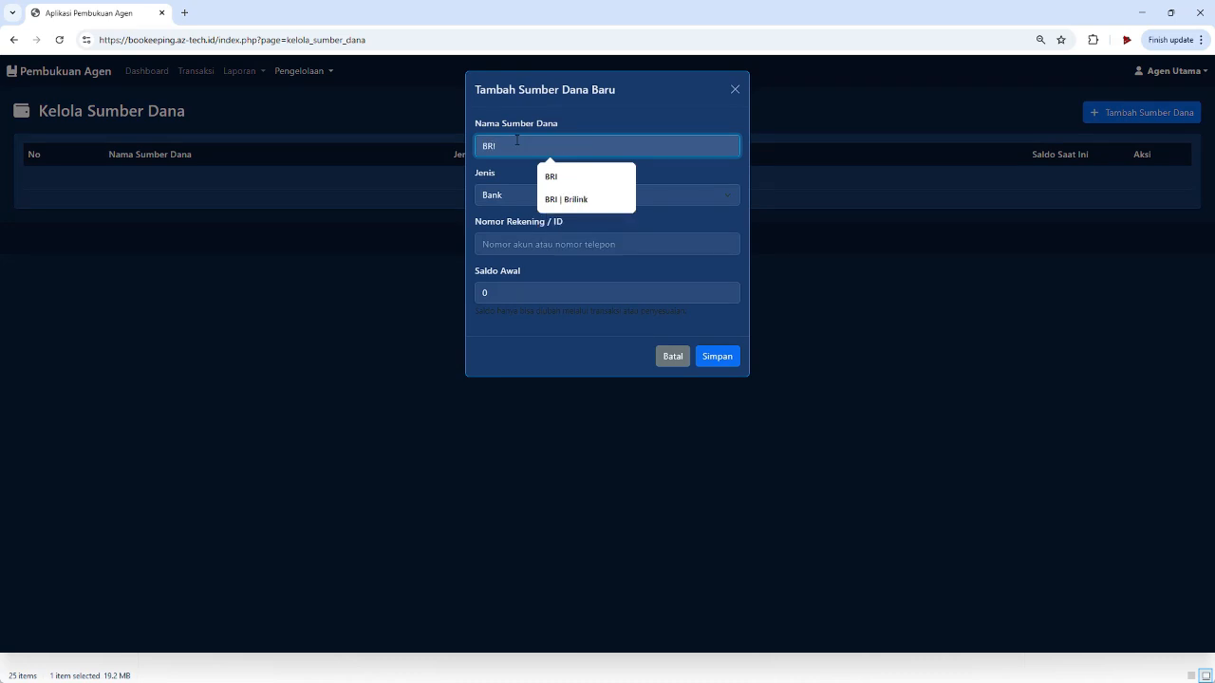
click(510, 197)
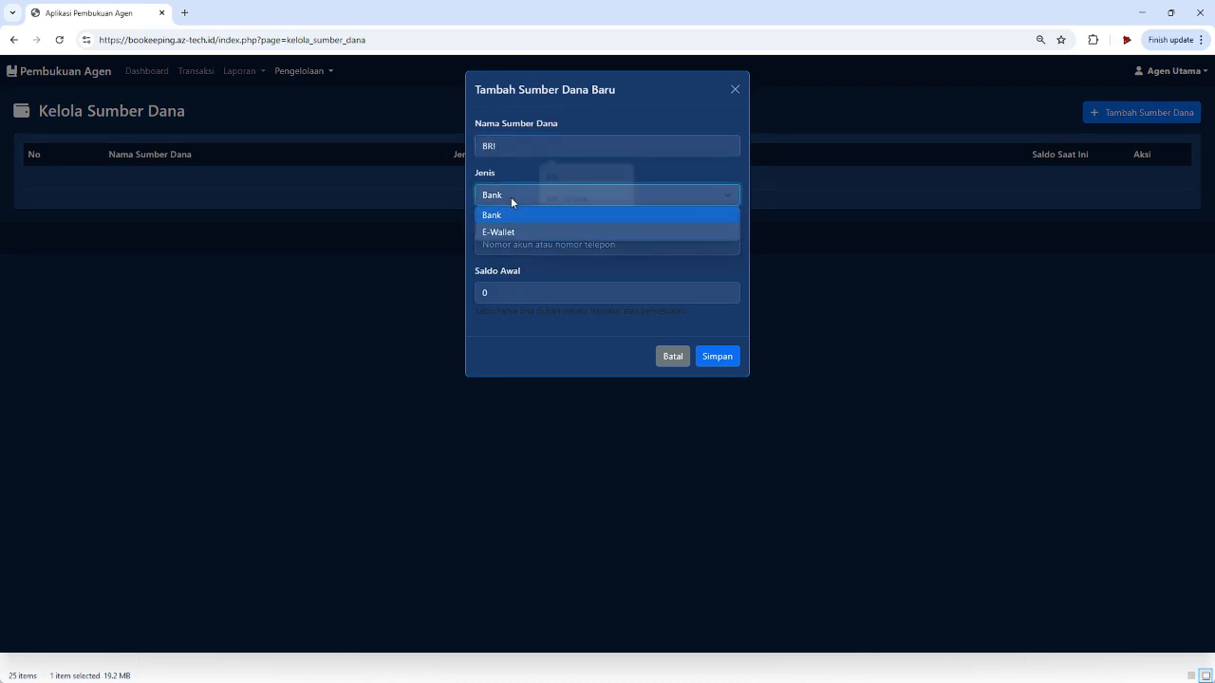
click(510, 196)
click(516, 239)
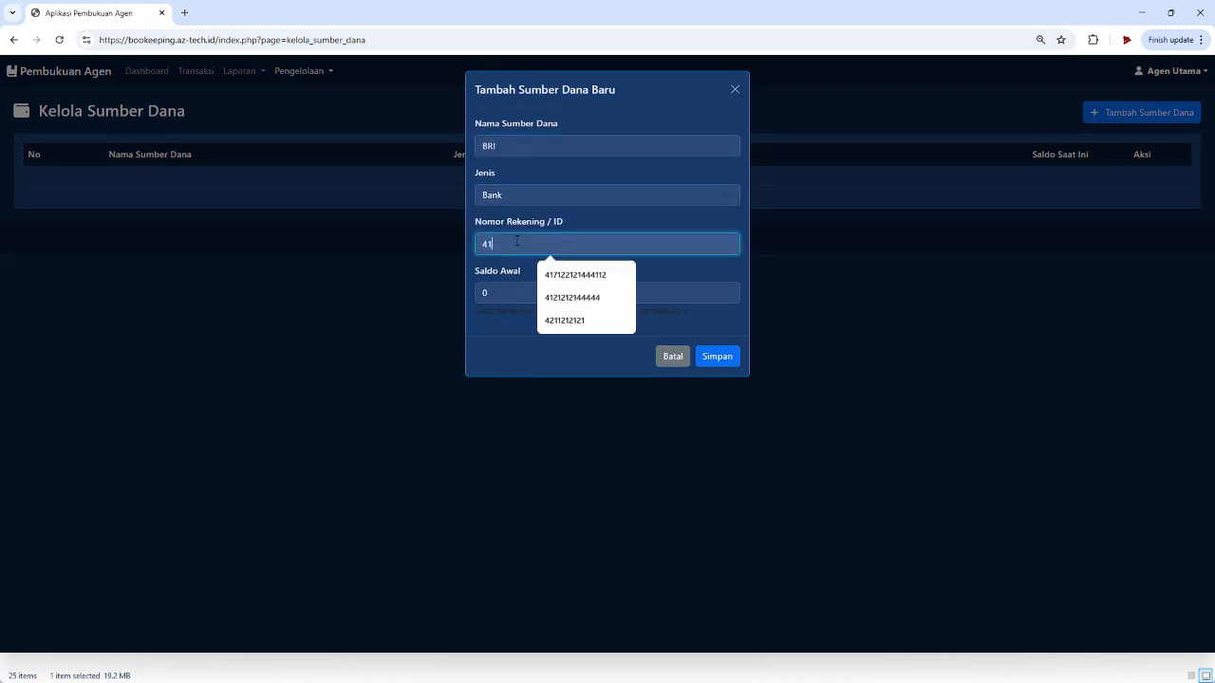
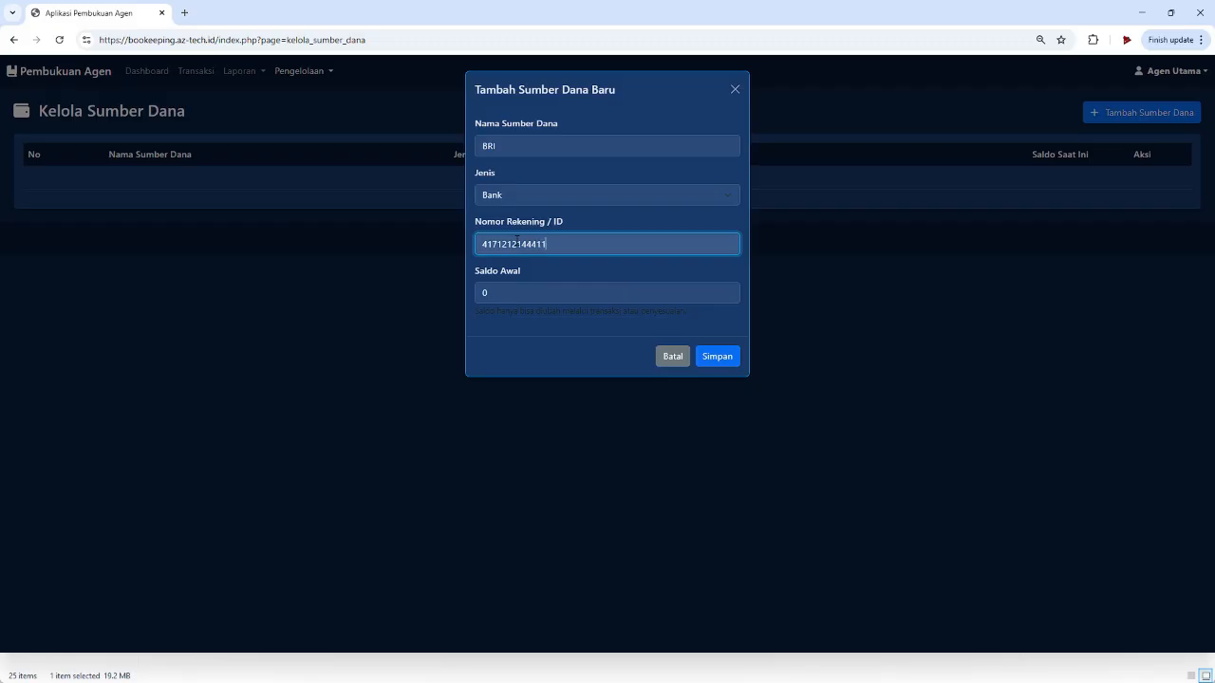
click(491, 291)
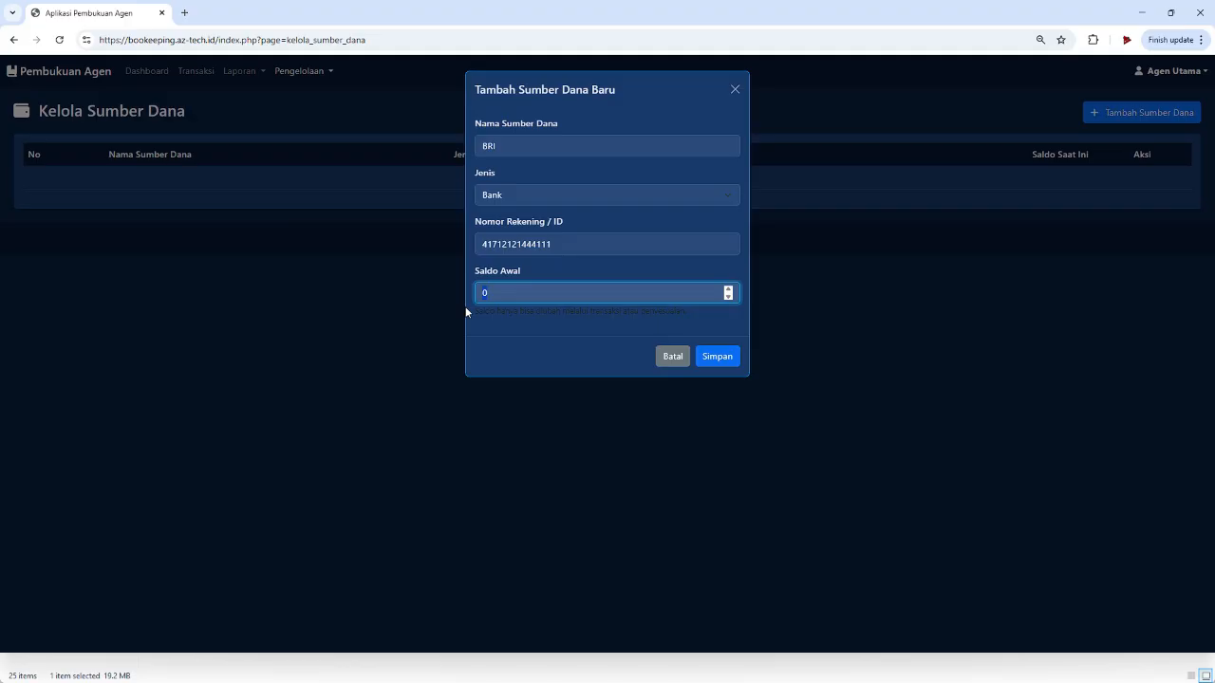
text(5000000)
click(722, 357)
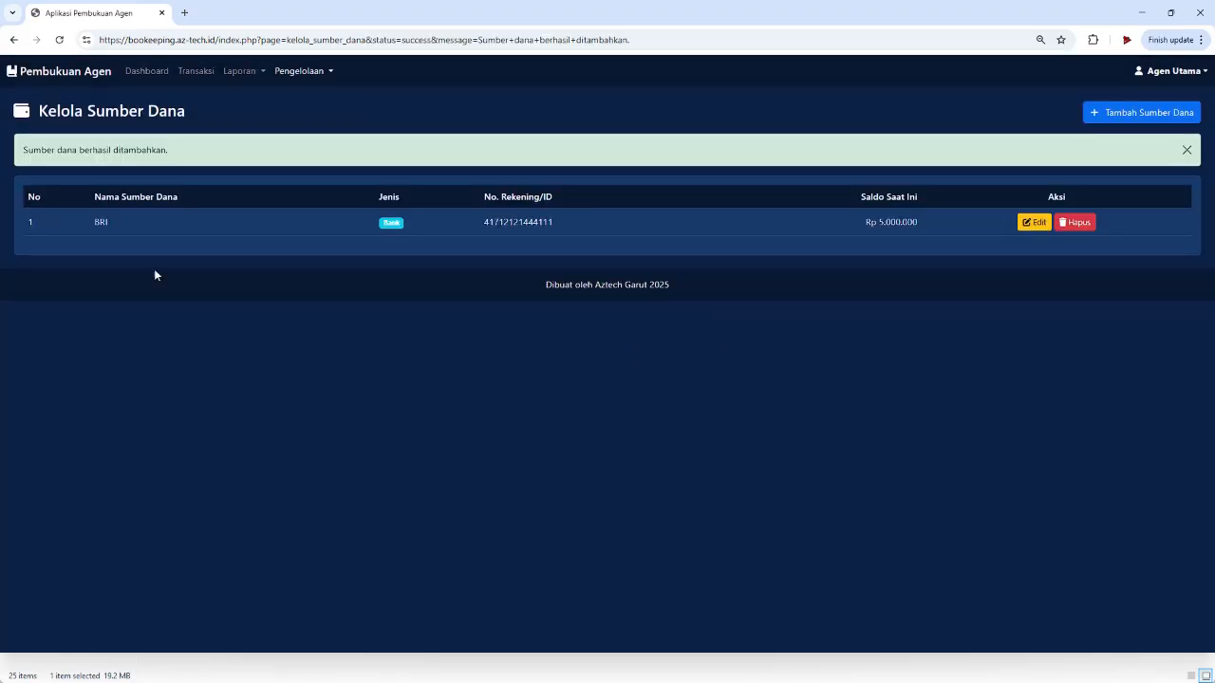
- Save 'Dana' as an E-Wallet fund source with its account ID and Saldo Awal 500000
click(1138, 112)
click(560, 146)
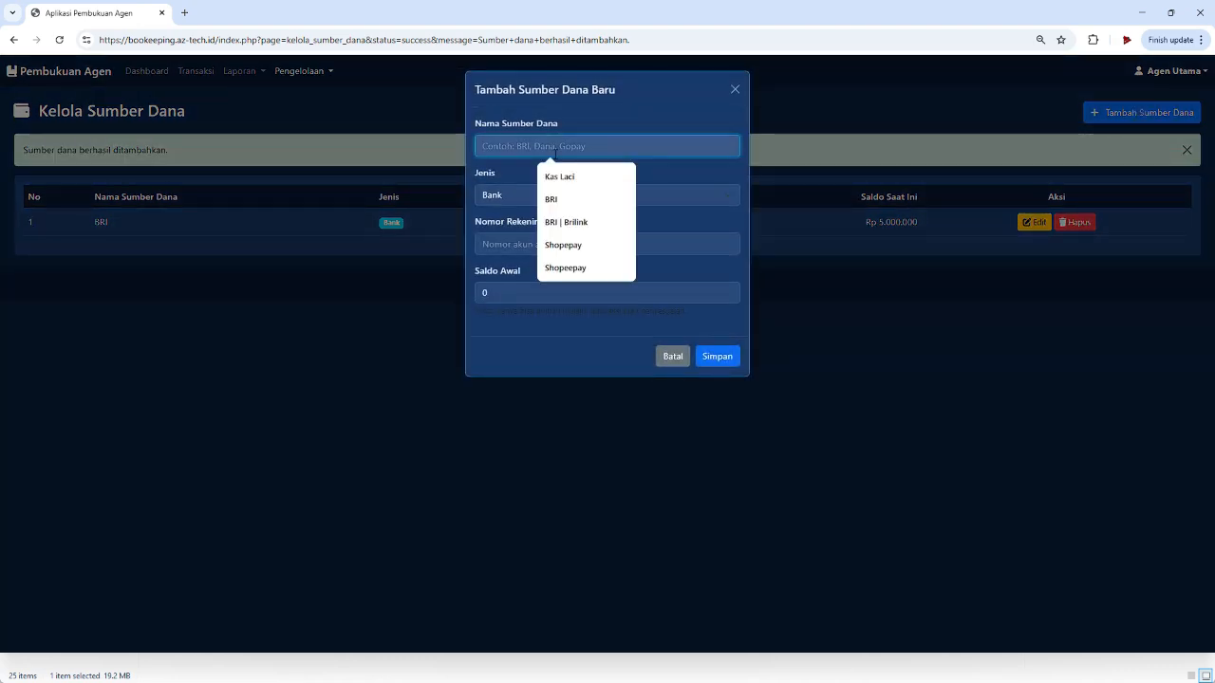
text(Dana)
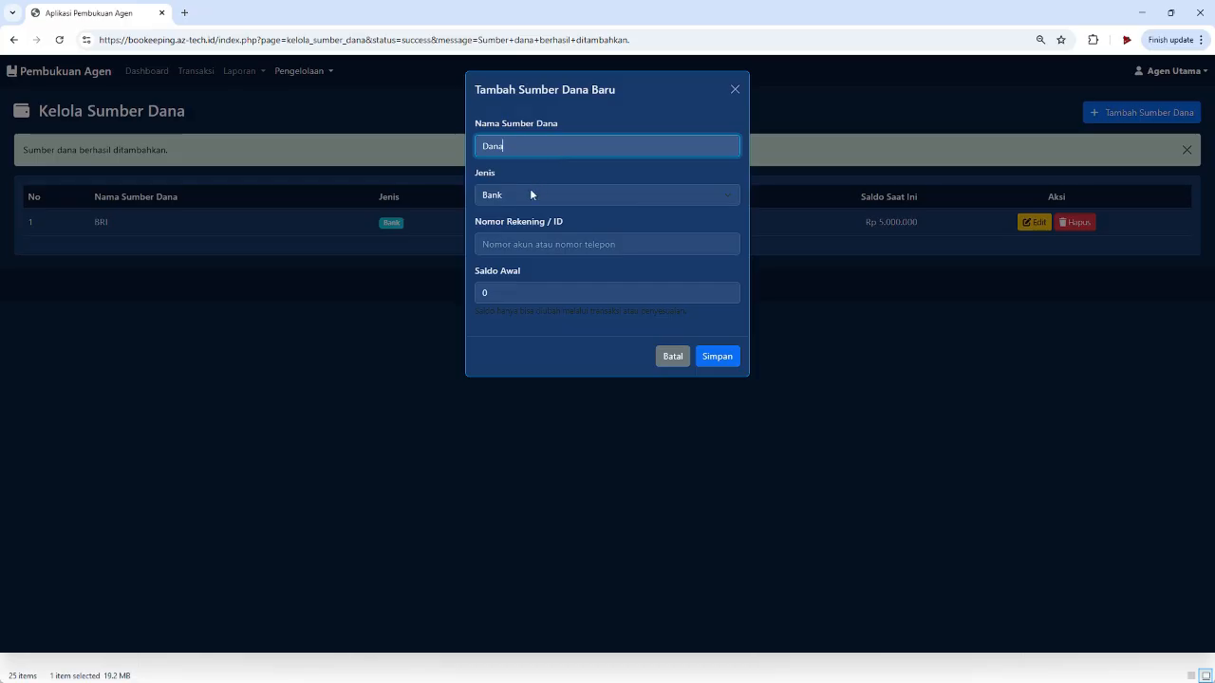
click(527, 193)
click(514, 233)
click(516, 241)
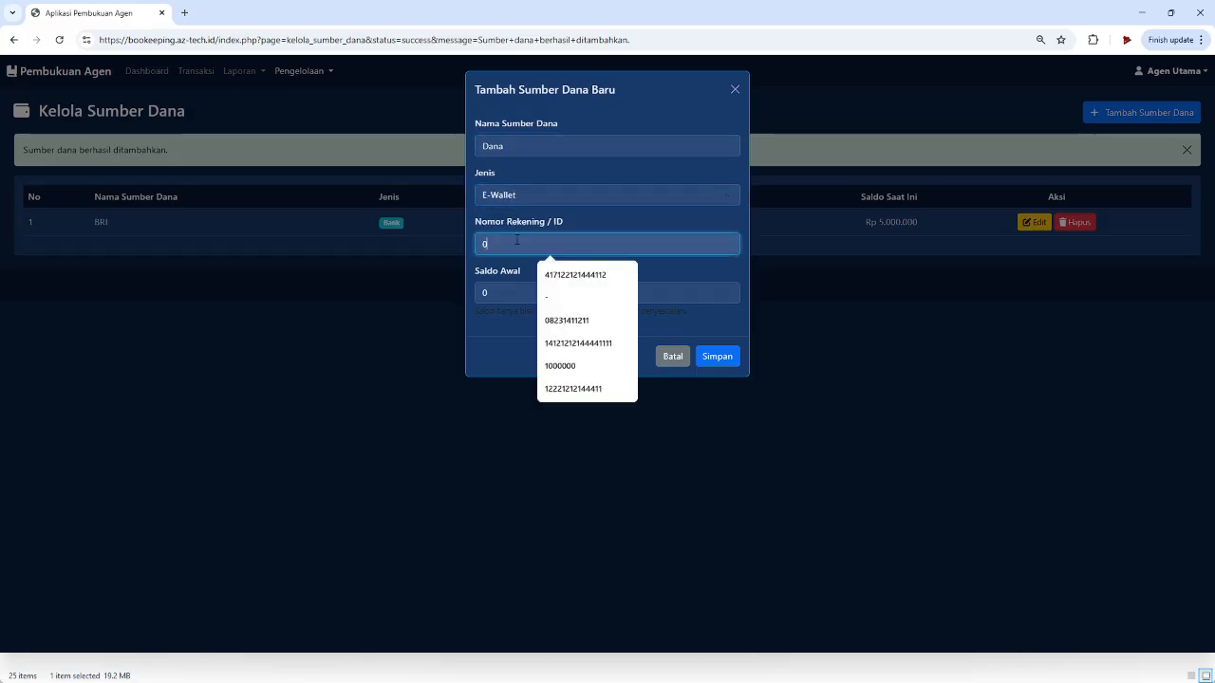
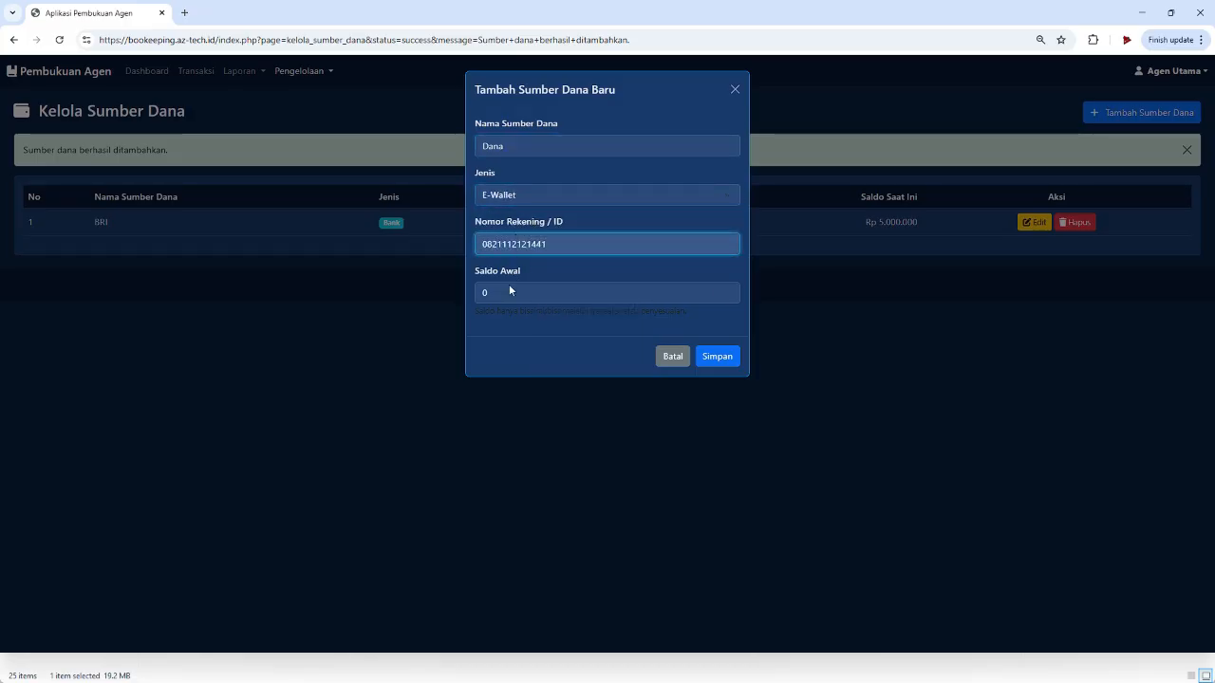
key(Tab)
text(500000)
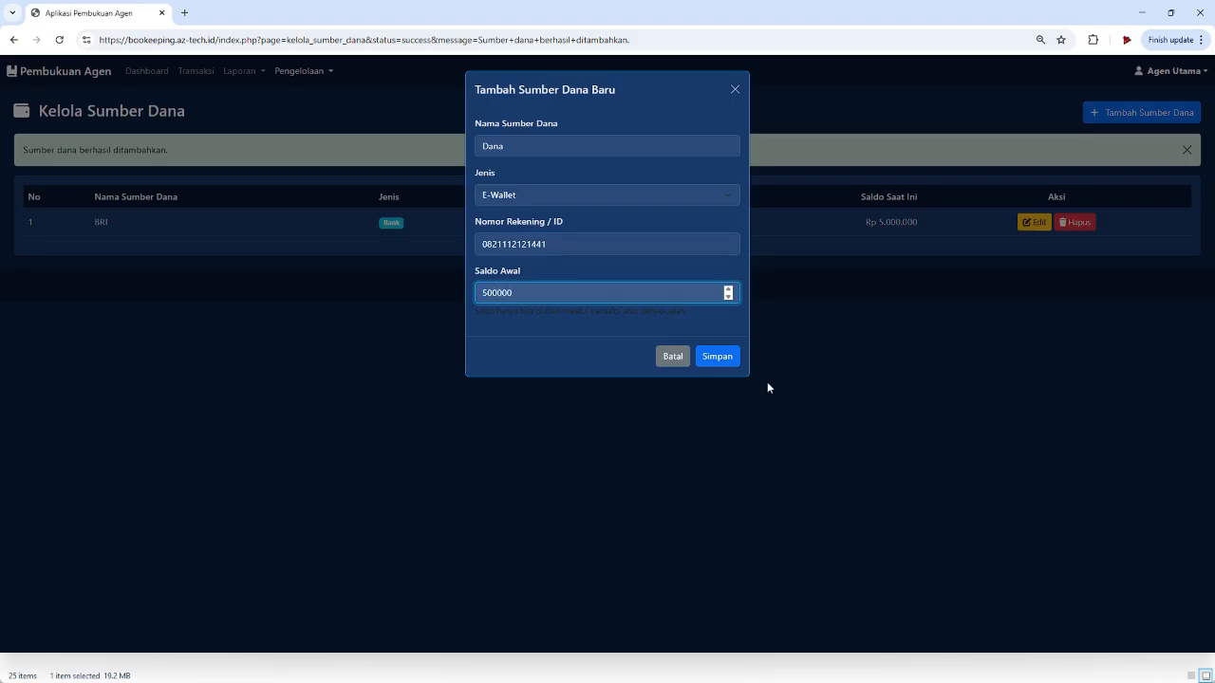
click(718, 356)
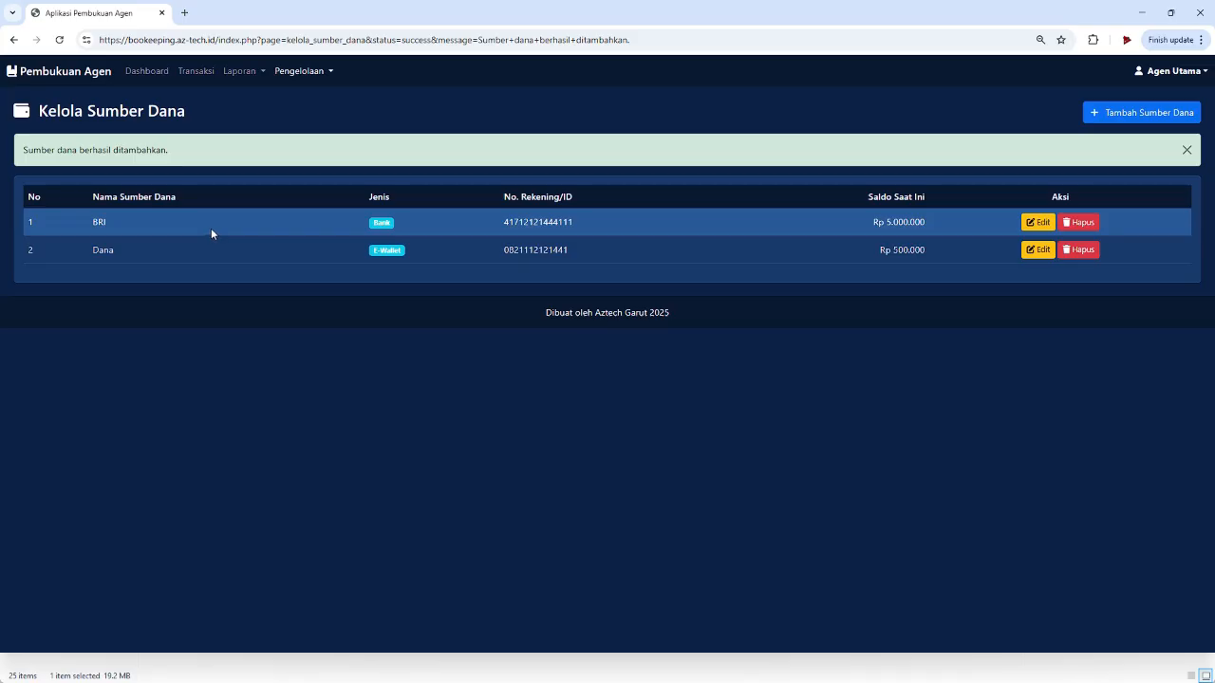
- On the Transaksi page, set actual cash to 10000000 with the adjustment note 'Modal Awal'
click(197, 72)
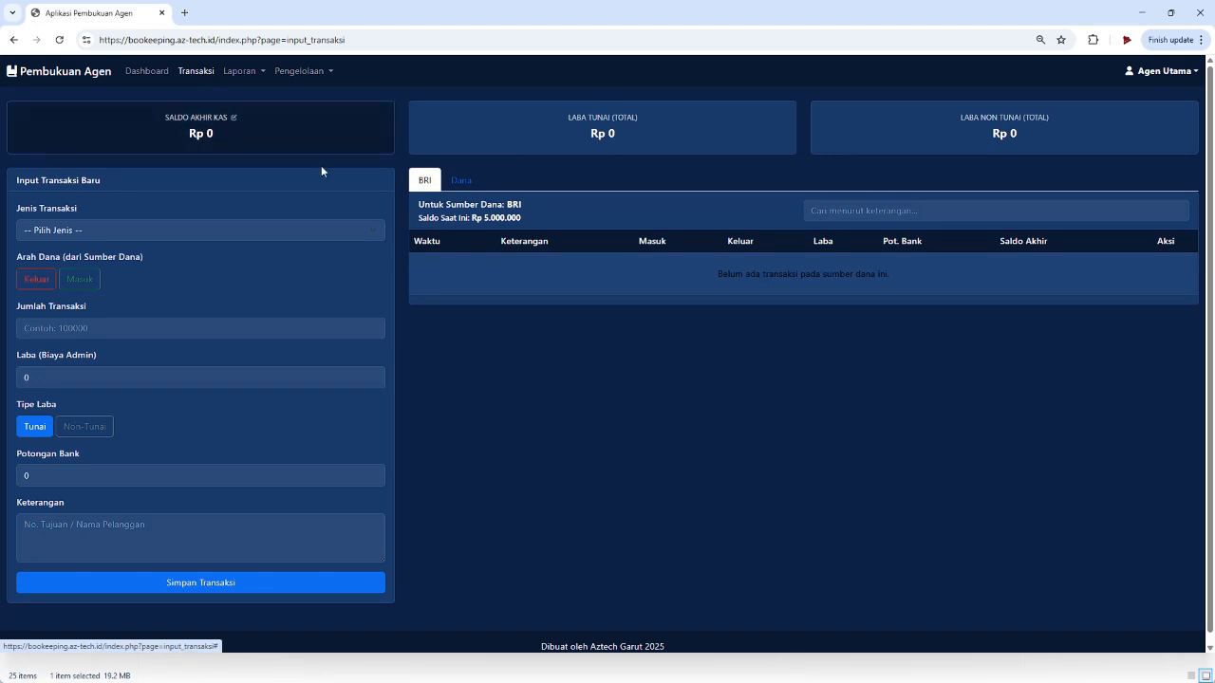
click(275, 138)
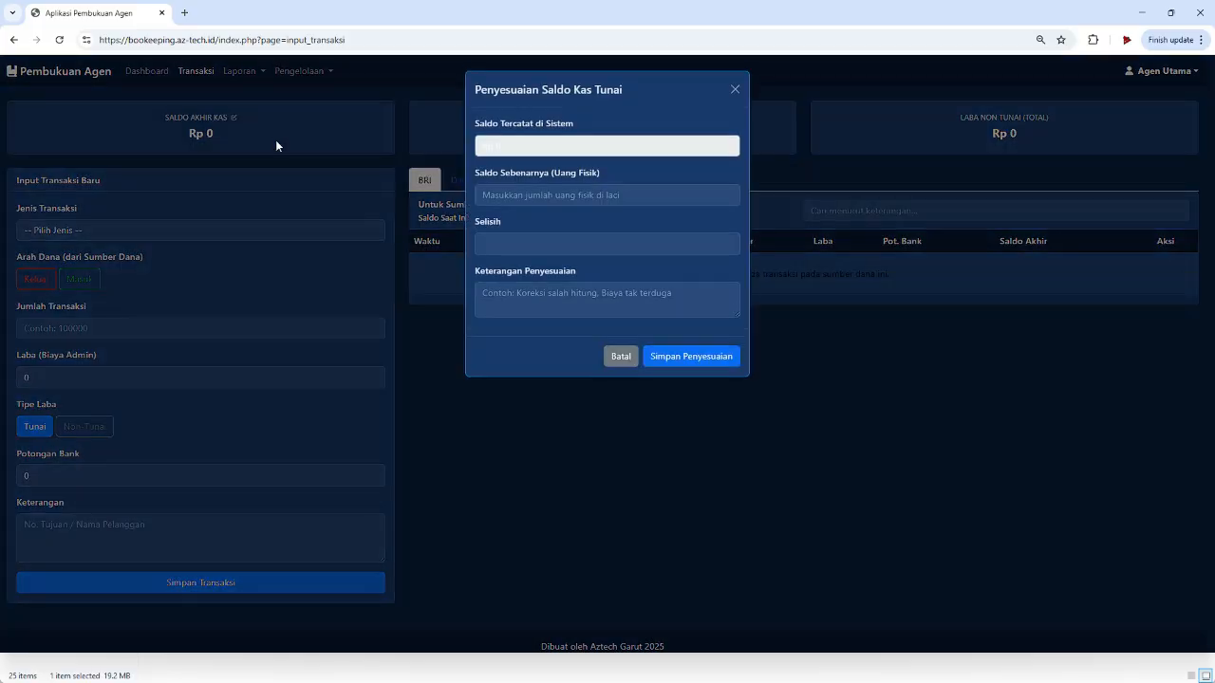
click(492, 190)
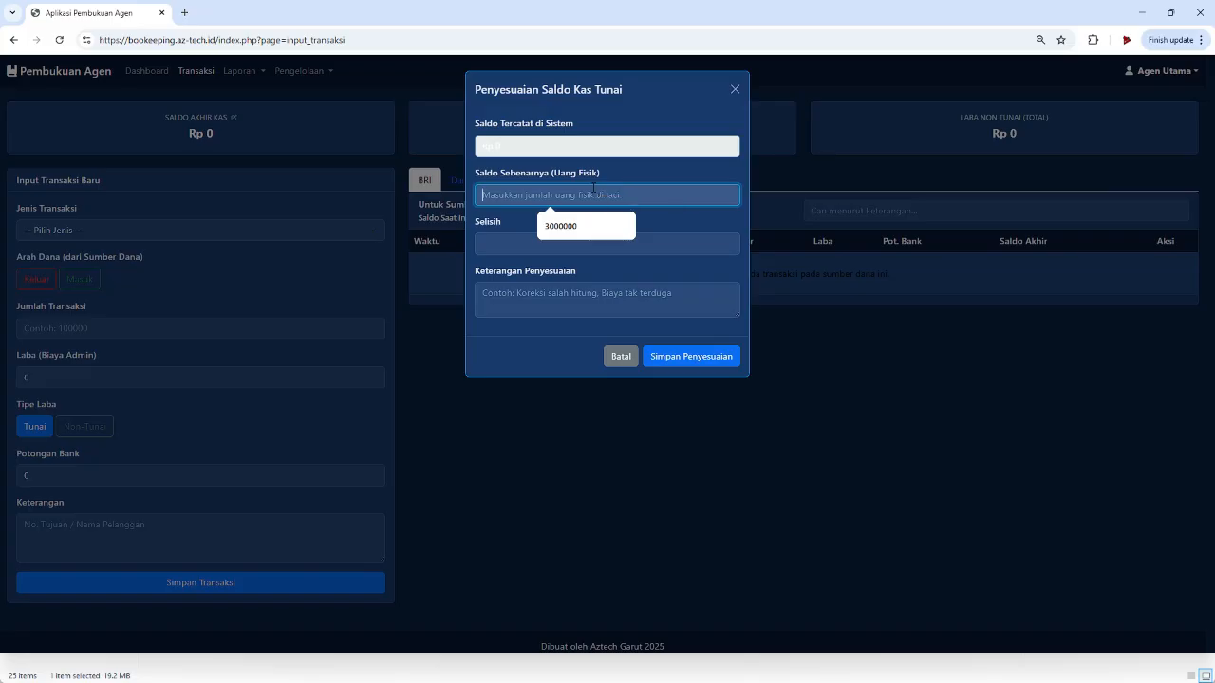
text(10000000)
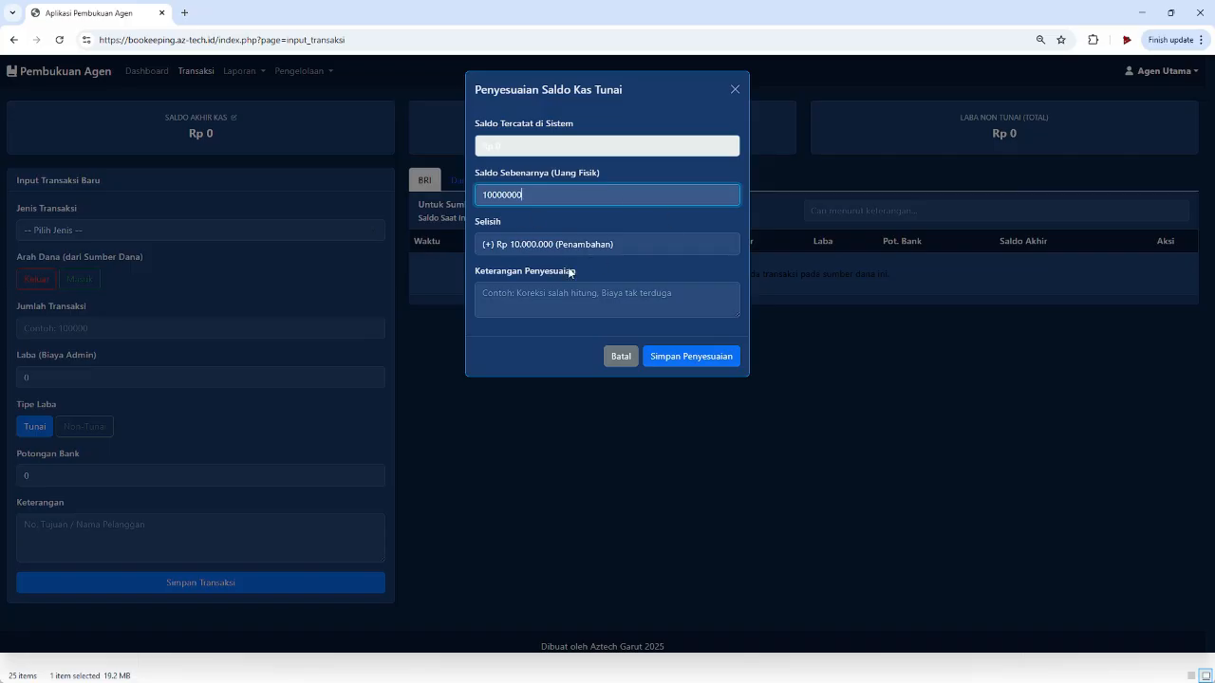
click(553, 302)
text(Modal Awal)
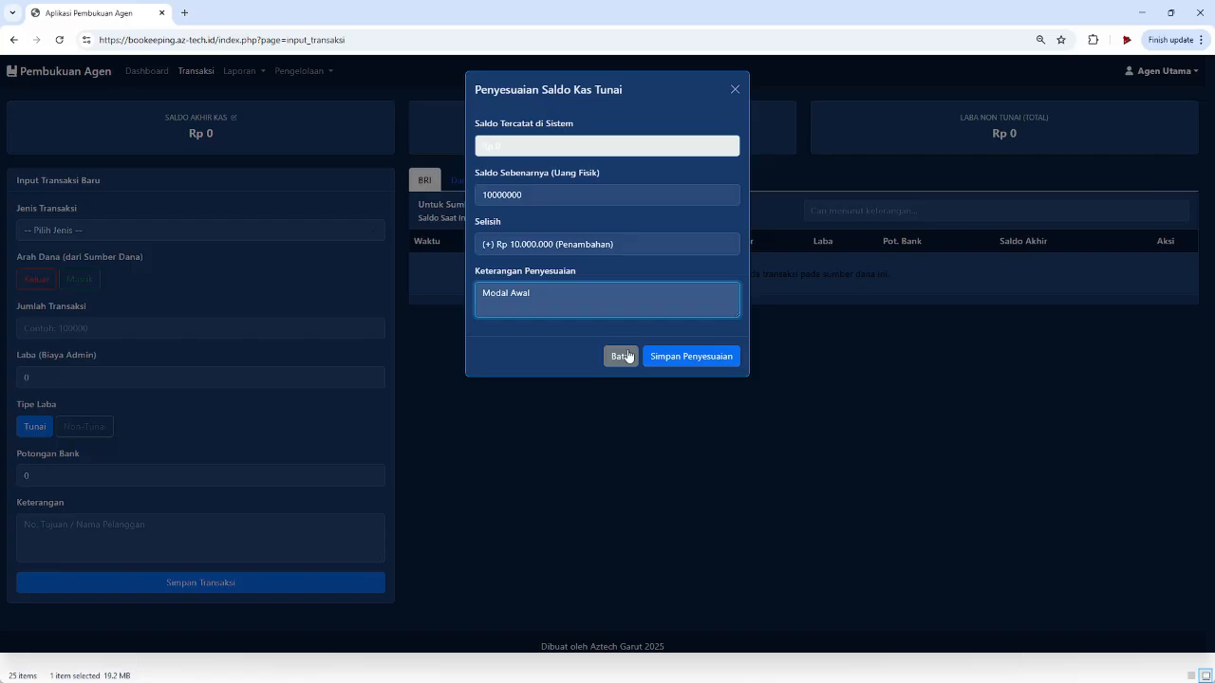
click(700, 355)
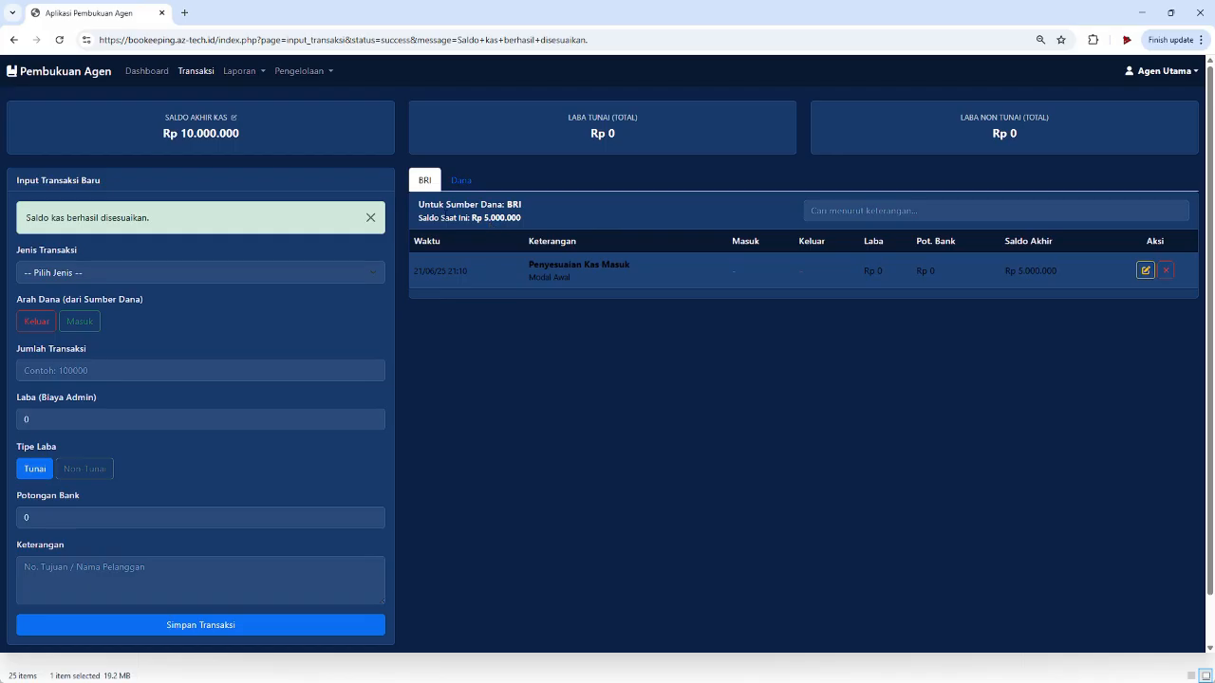
click(429, 186)
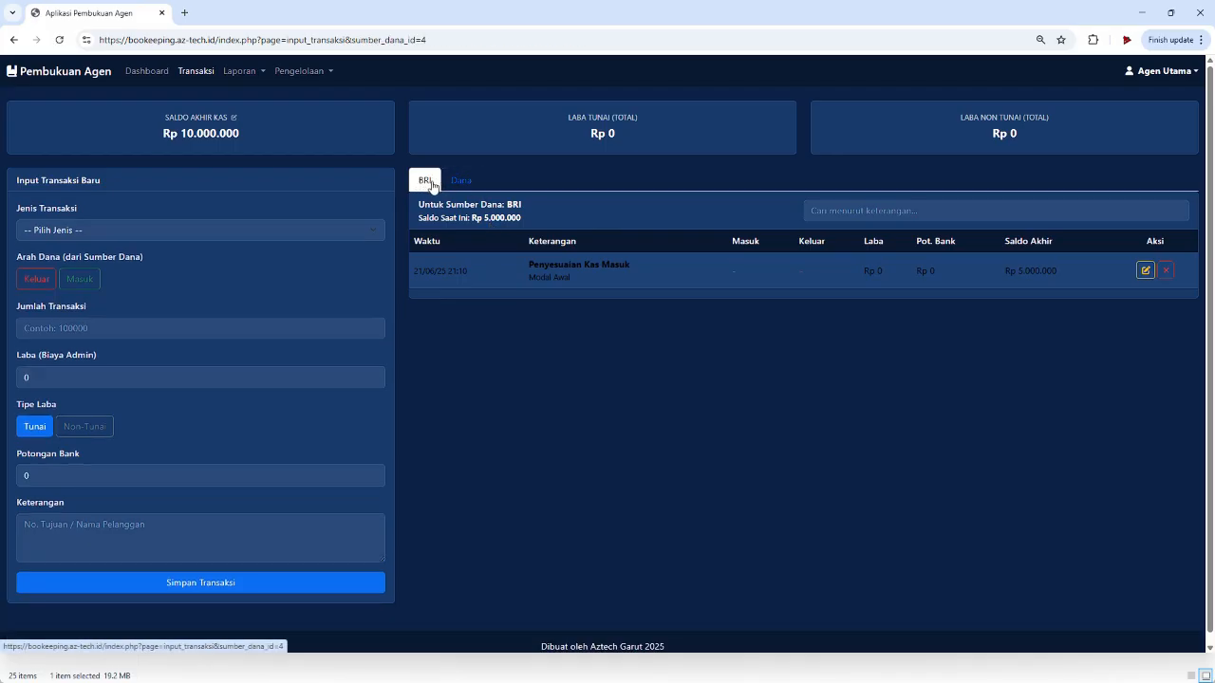
click(460, 180)
click(469, 180)
click(74, 232)
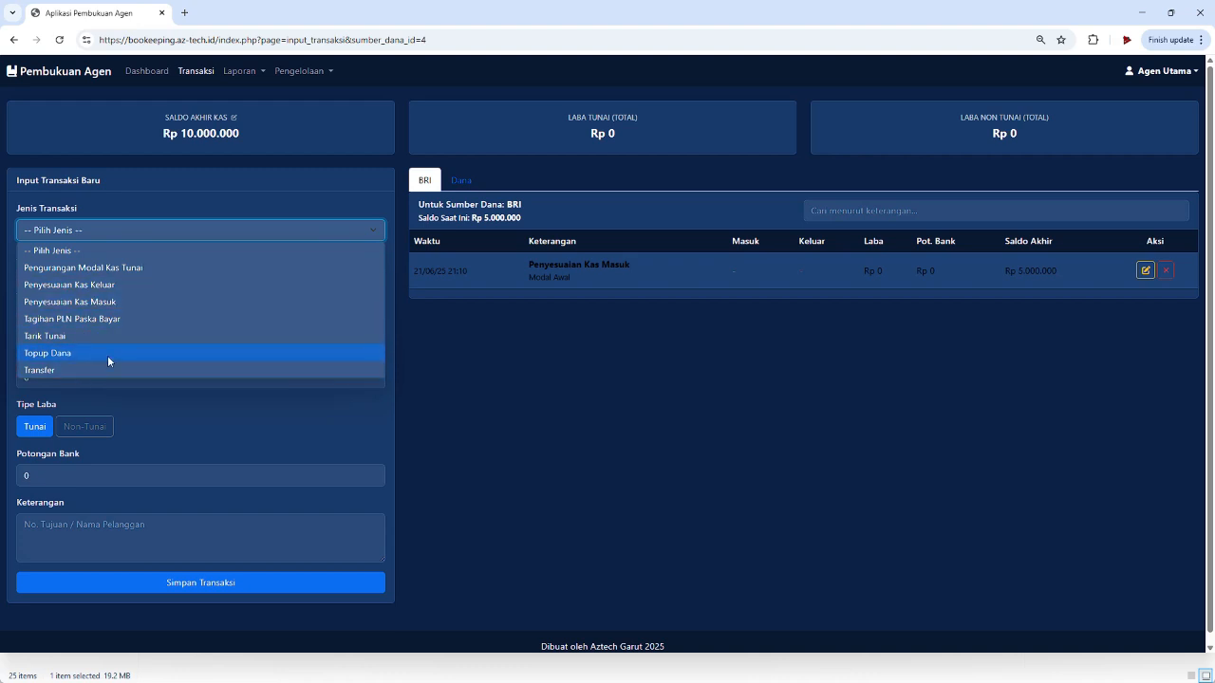
click(118, 248)
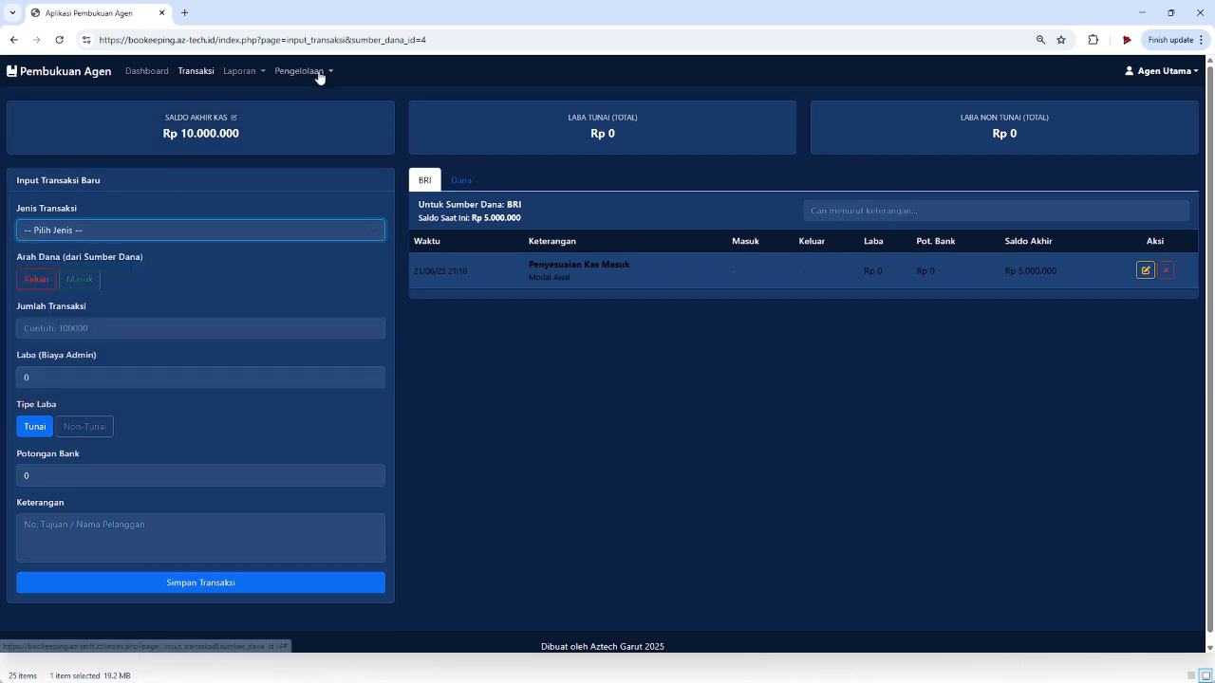
click(317, 72)
- Create the 'Tagihan PDAM' transaction type with route Tunai Masuk - Non Tunai Keluar
click(321, 116)
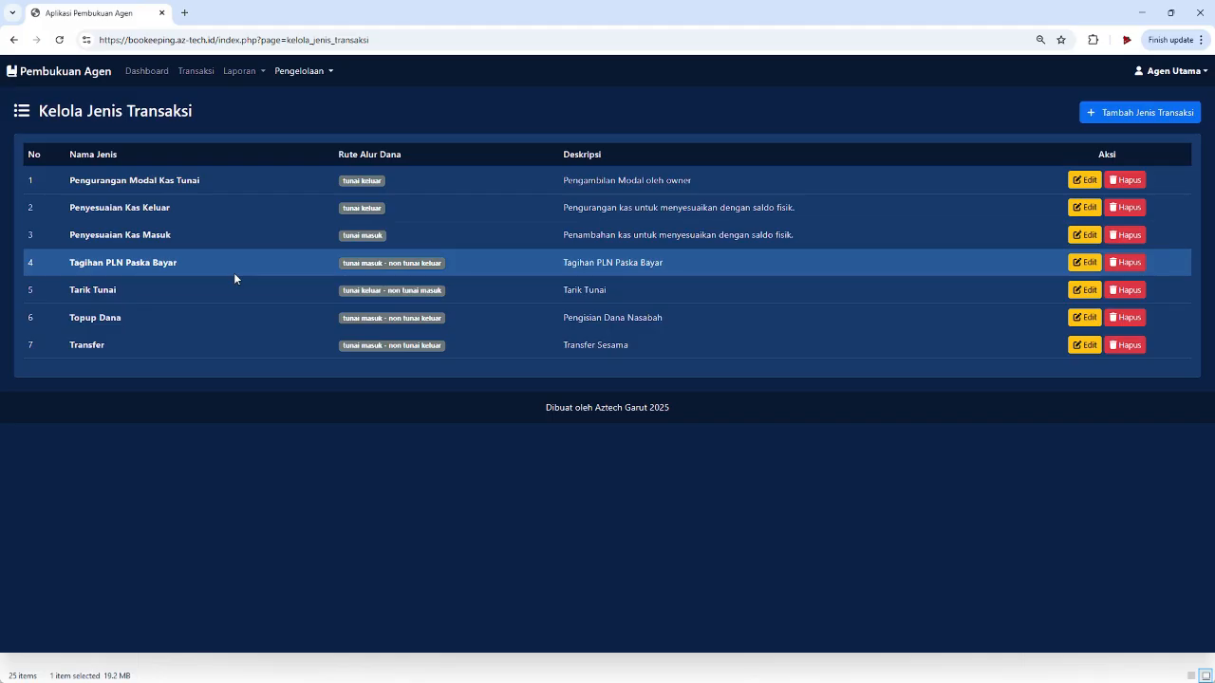
click(1117, 114)
click(534, 148)
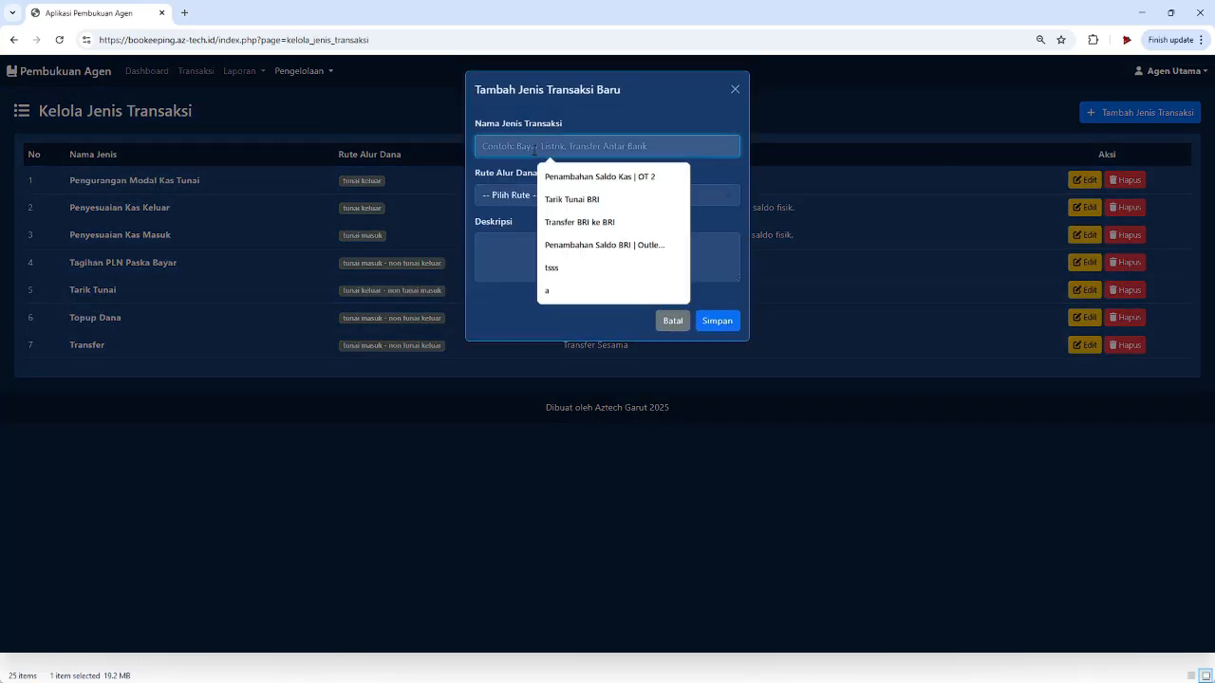
text(Tagihan PD)
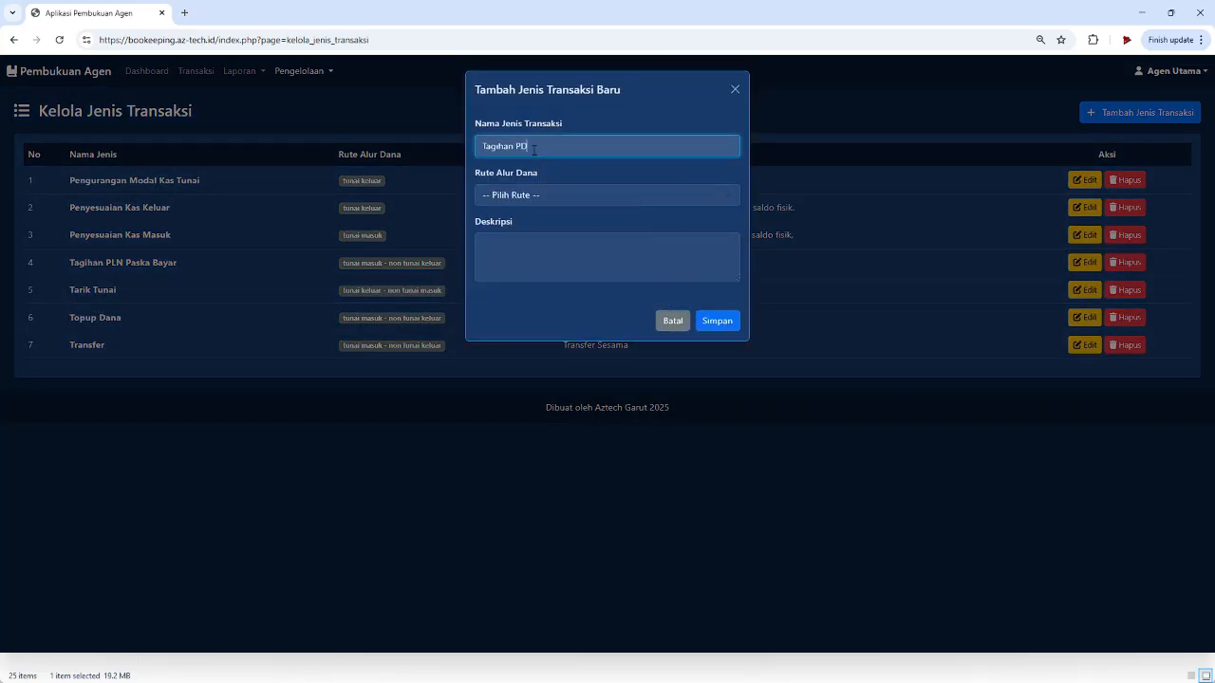
text(AM)
click(543, 195)
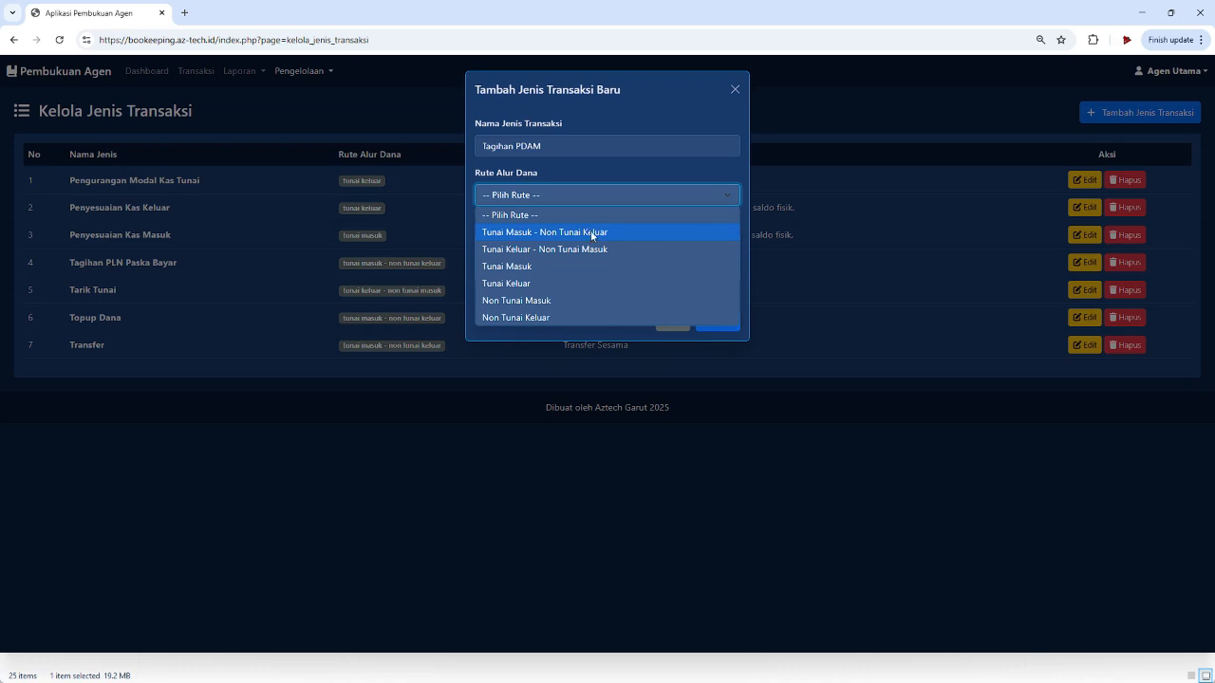
click(582, 231)
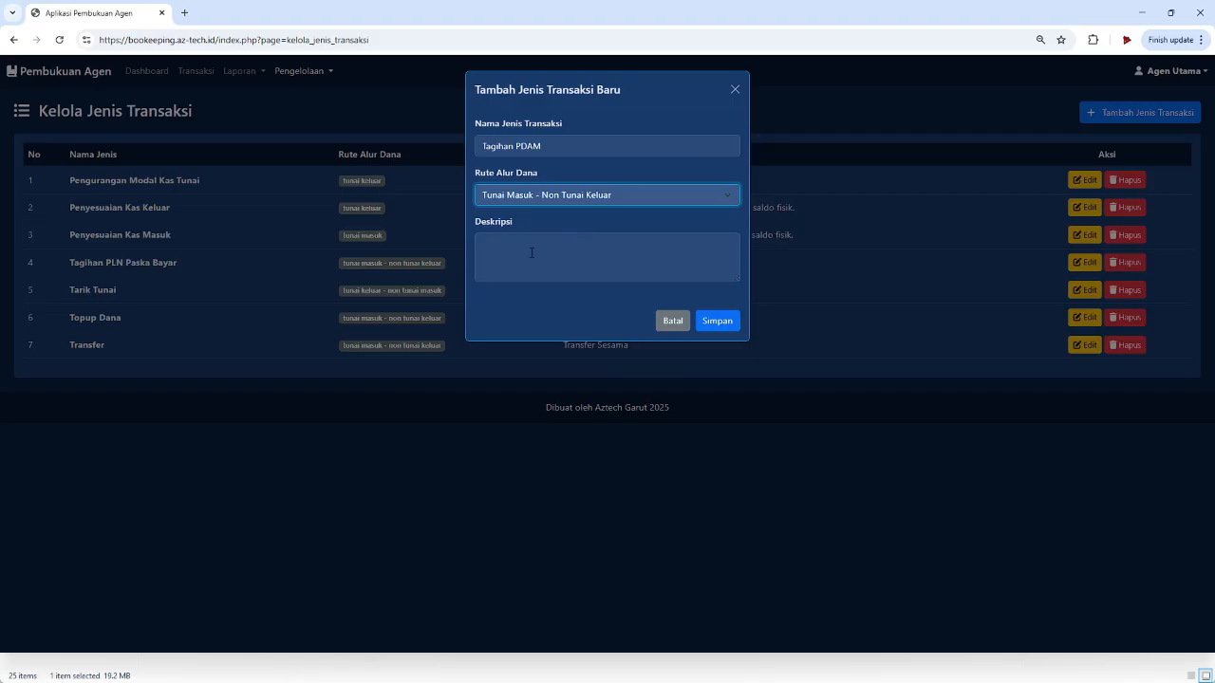
click(555, 245)
click(729, 324)
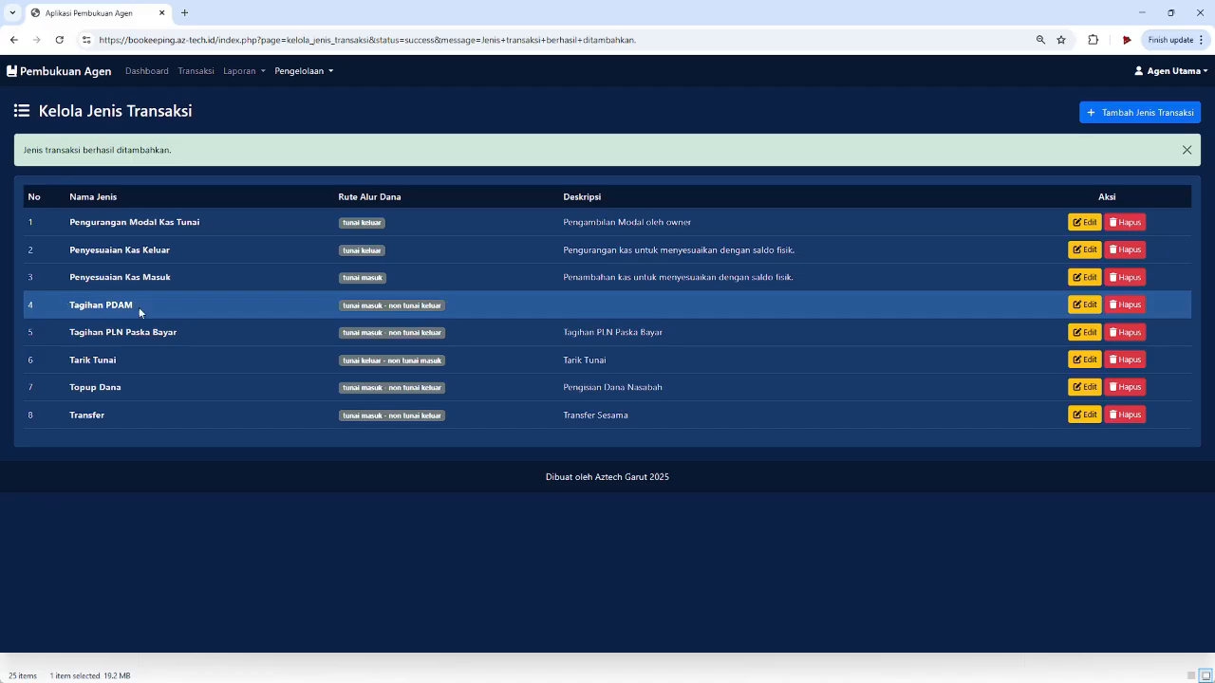
- Start a Tagihan PDAM transaction with an amount of 100000
click(195, 71)
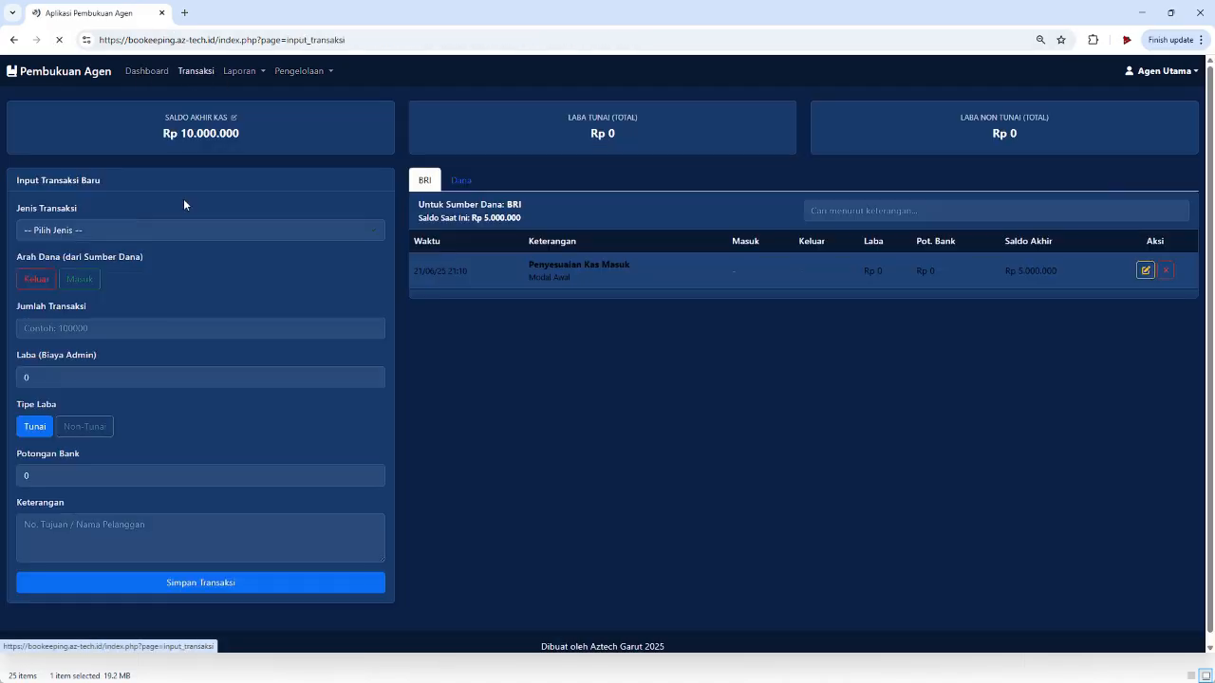
click(102, 227)
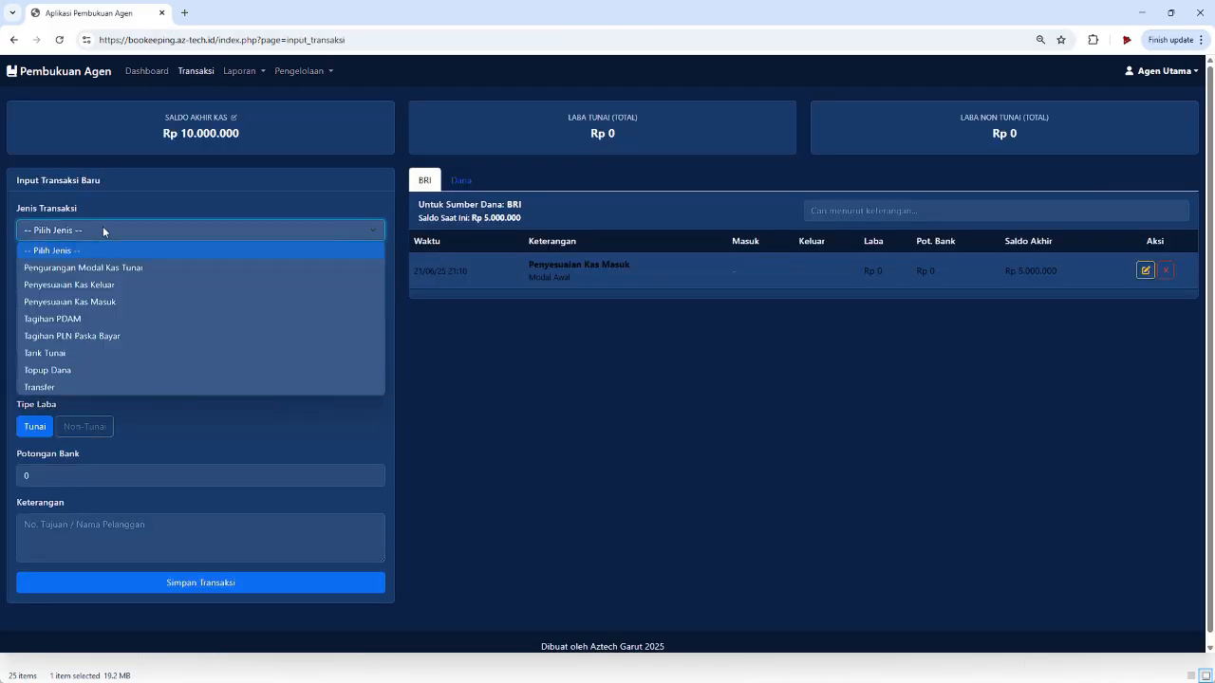
click(127, 319)
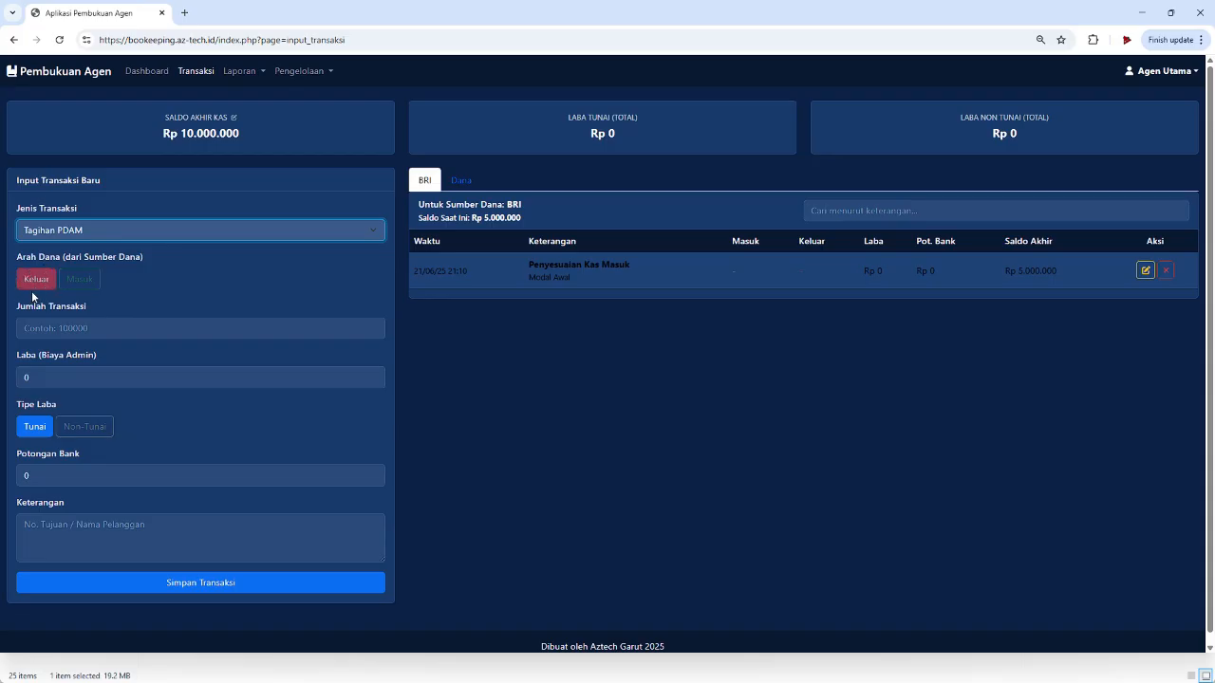
click(122, 332)
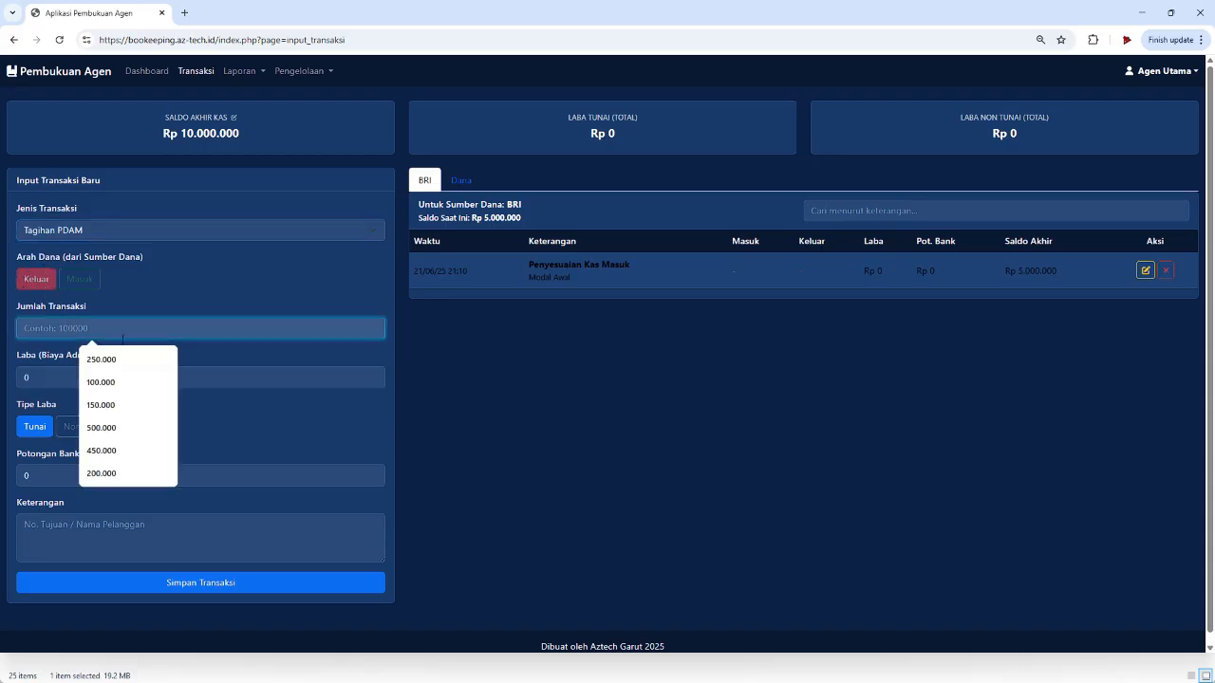
text(1000000)
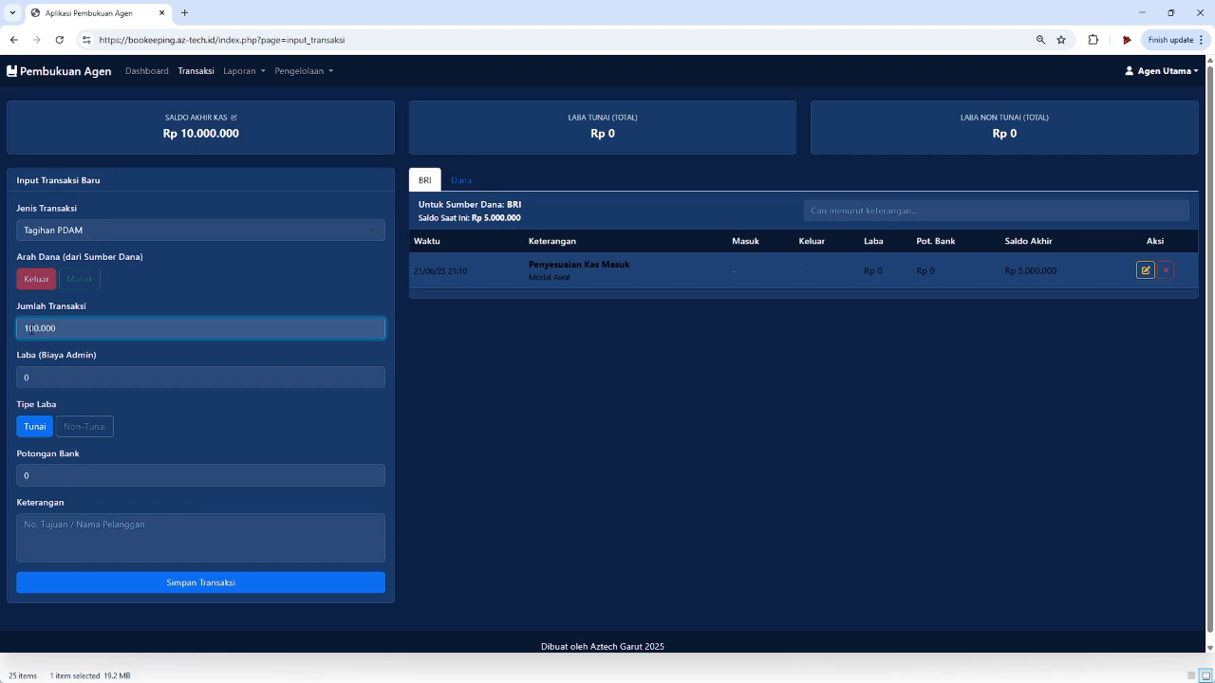
- Add 5000 profit, 1500 bank deduction and the customer's number and name, then save
click(72, 382)
text(5000)
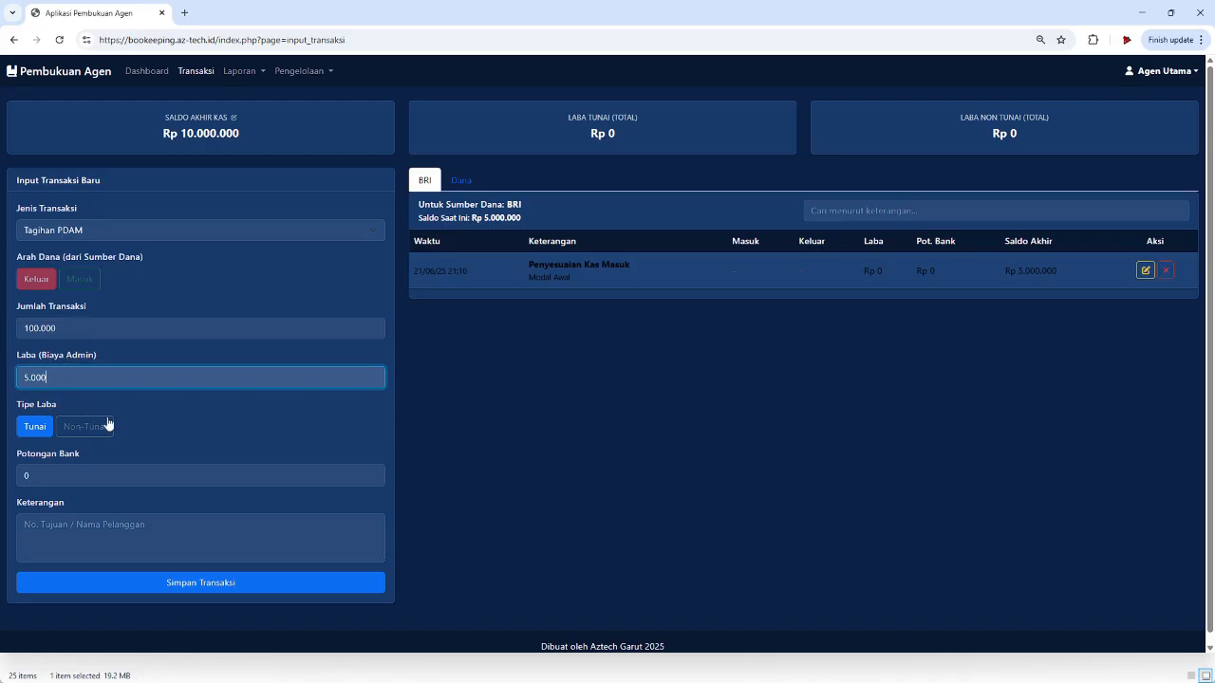
click(24, 479)
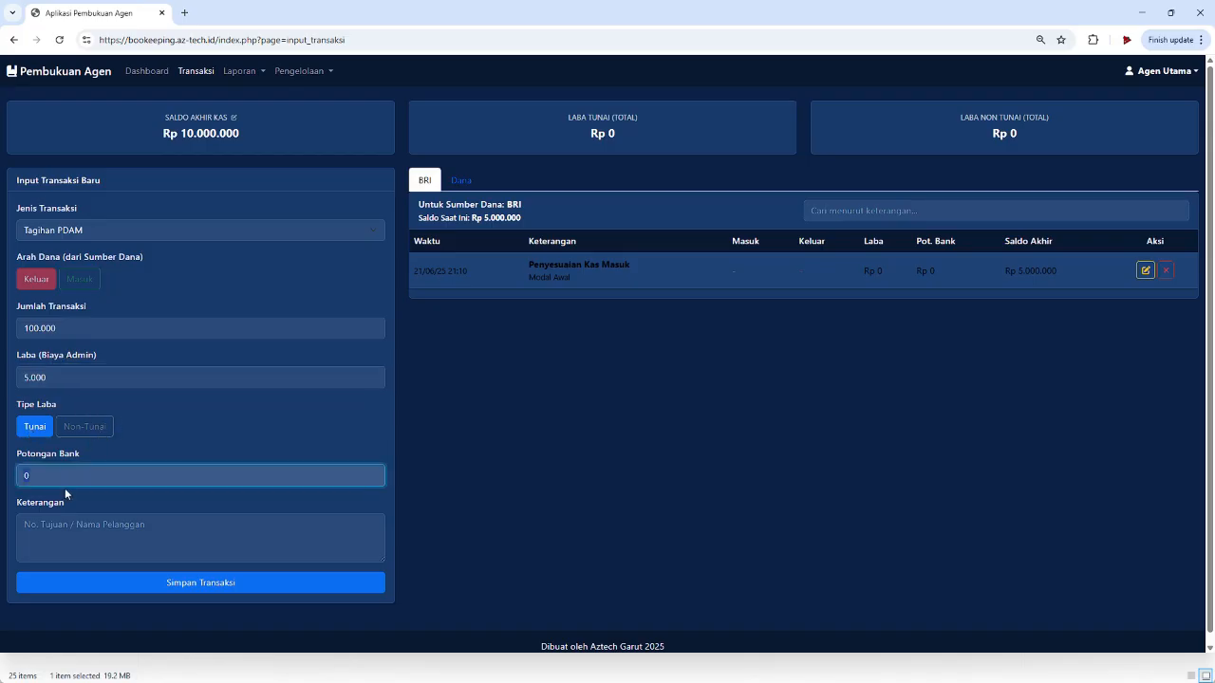
scroll(51, 470, down, 1)
text(1500)
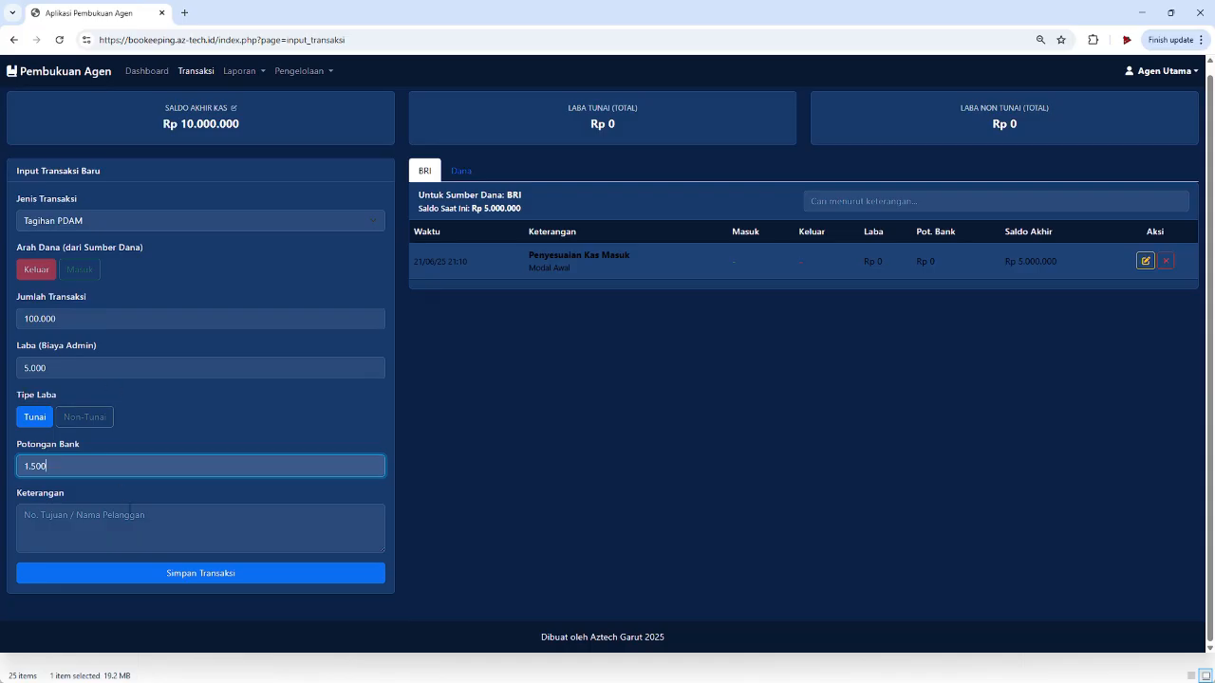
click(116, 517)
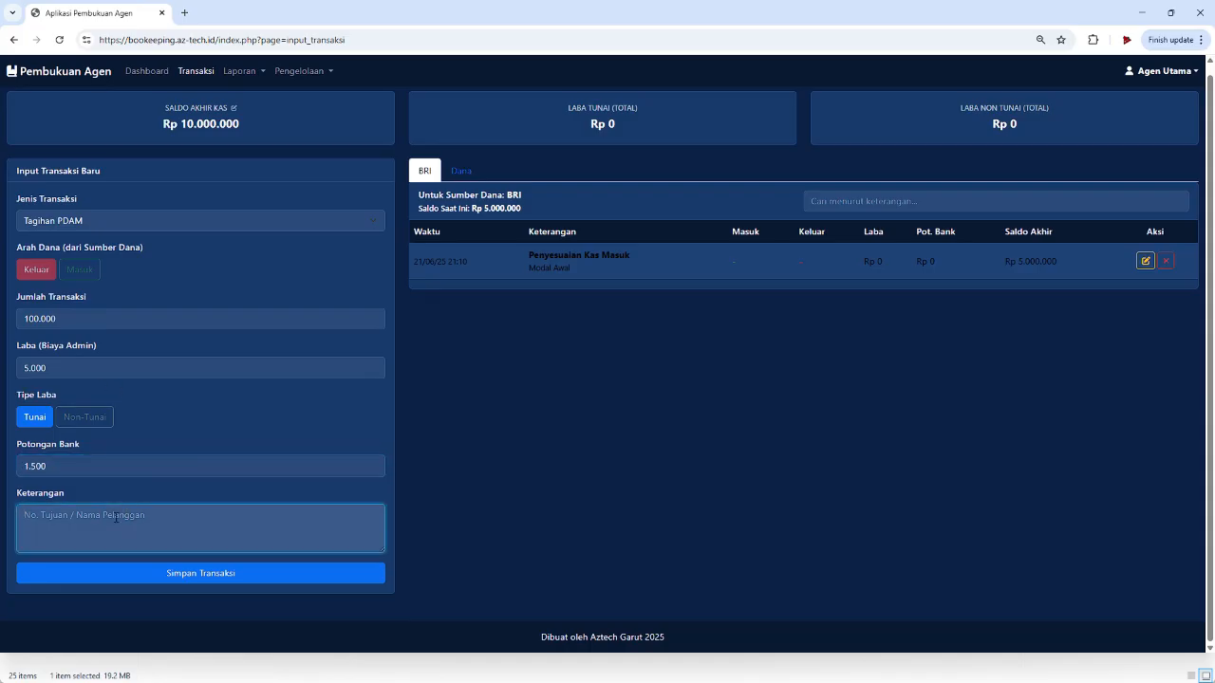
click(199, 576)
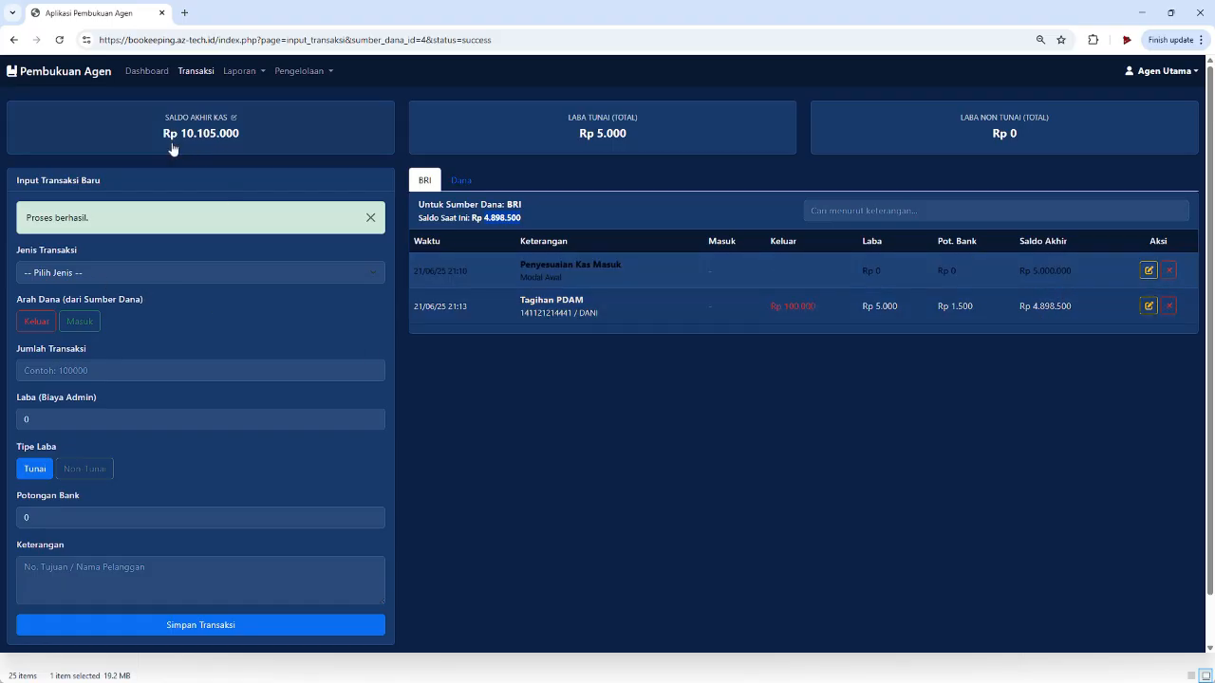
- Begin a Tarik Tunai entry of 200.000 with 5000 admin fee profit
click(165, 270)
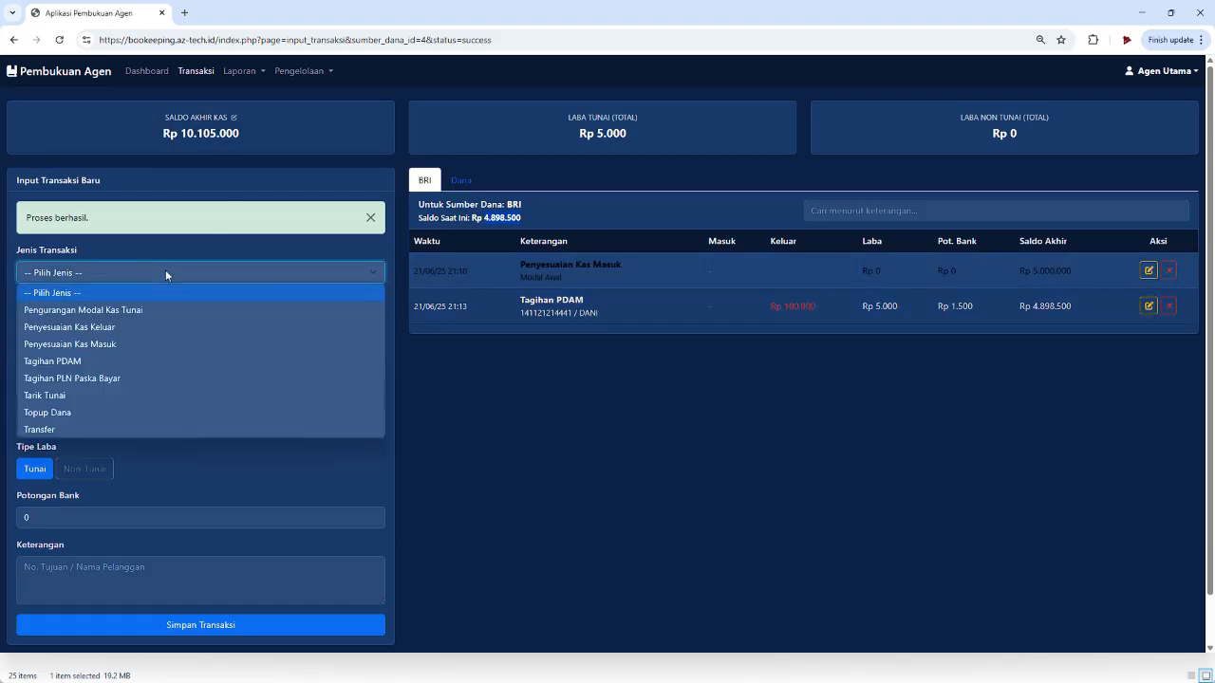
click(130, 396)
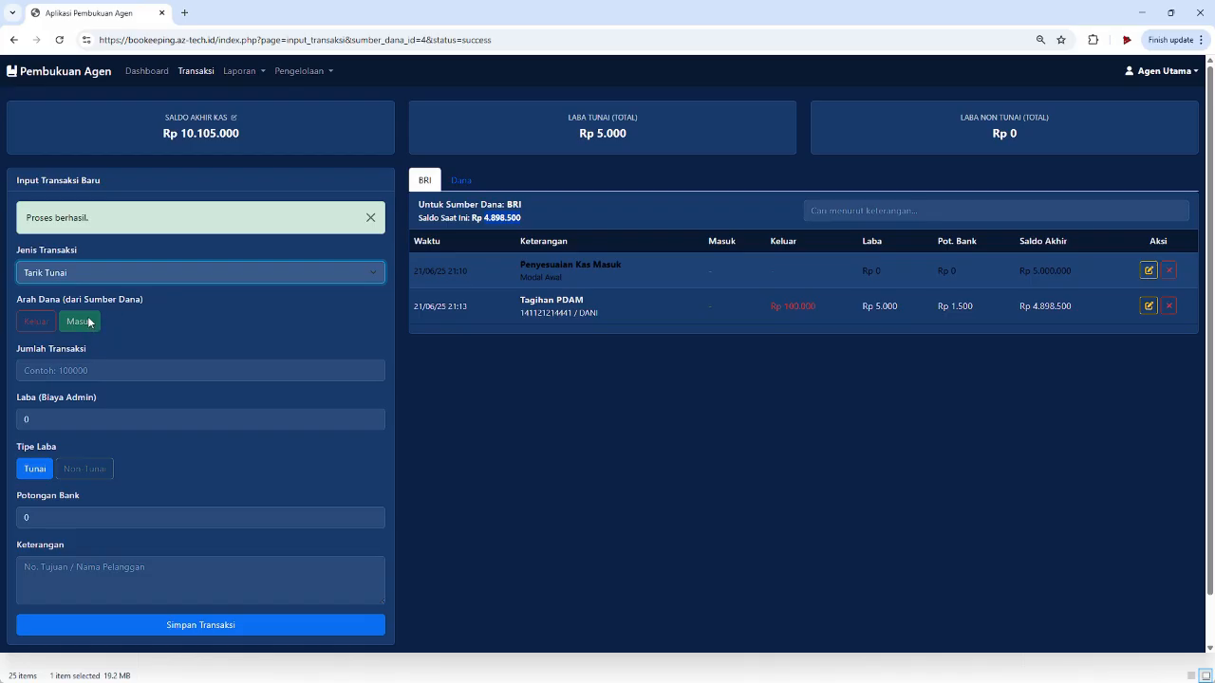
click(91, 370)
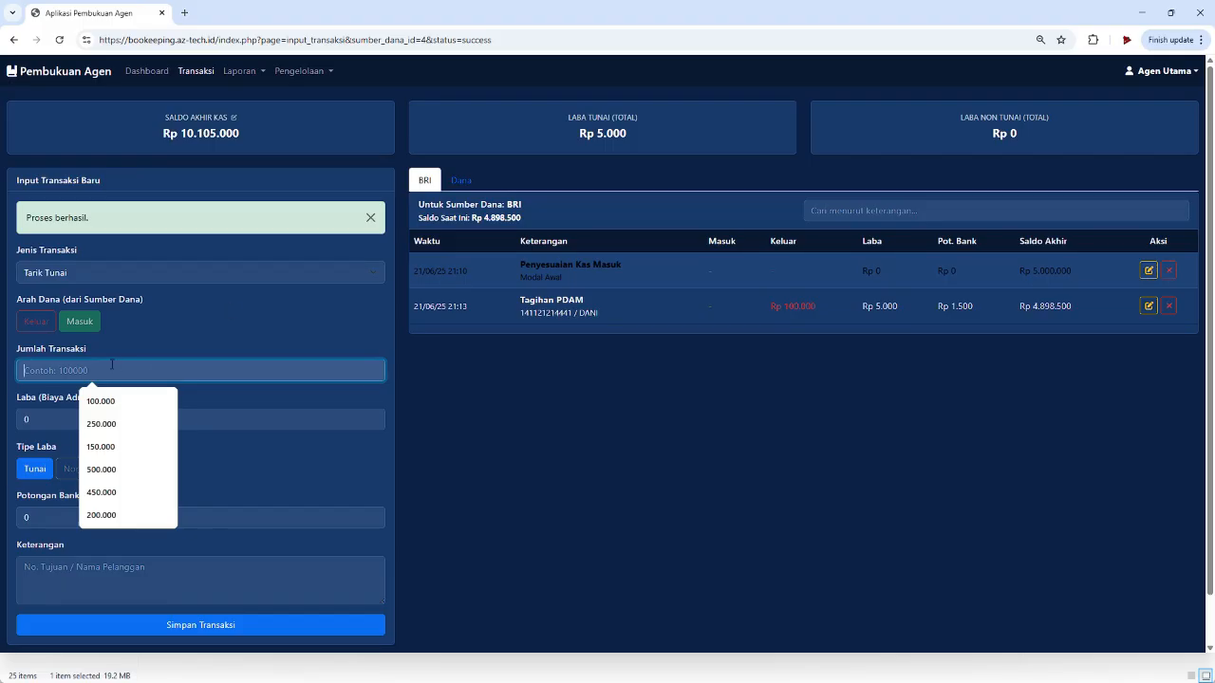
text(20.000)
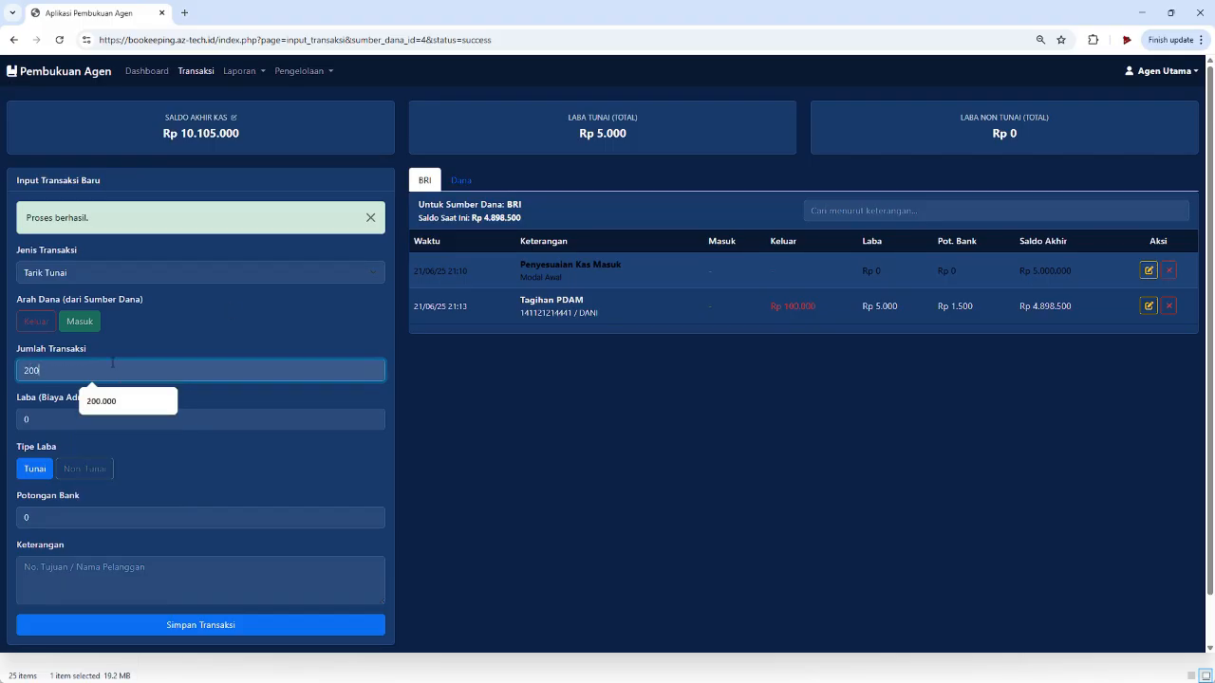
text(0)
key(Tab)
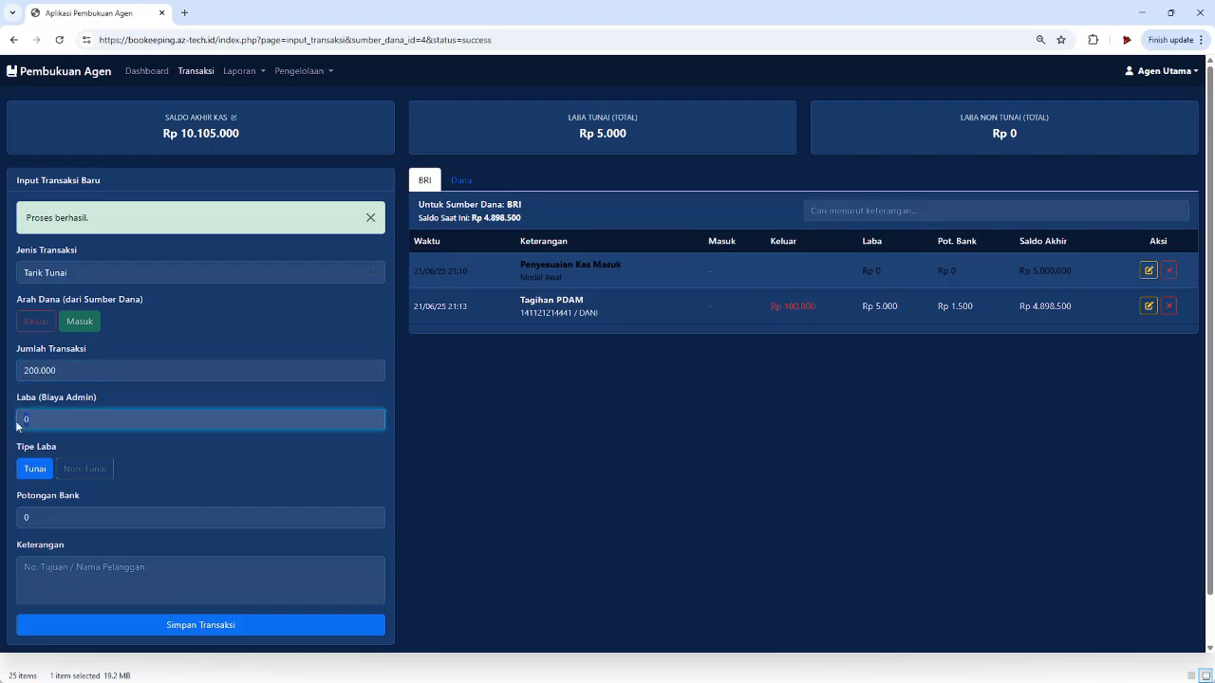
text(5000)
- Mark the profit as Non-Tunai, leave bank deduction at 0, and describe it 'Via EDC BRILINK'
click(83, 476)
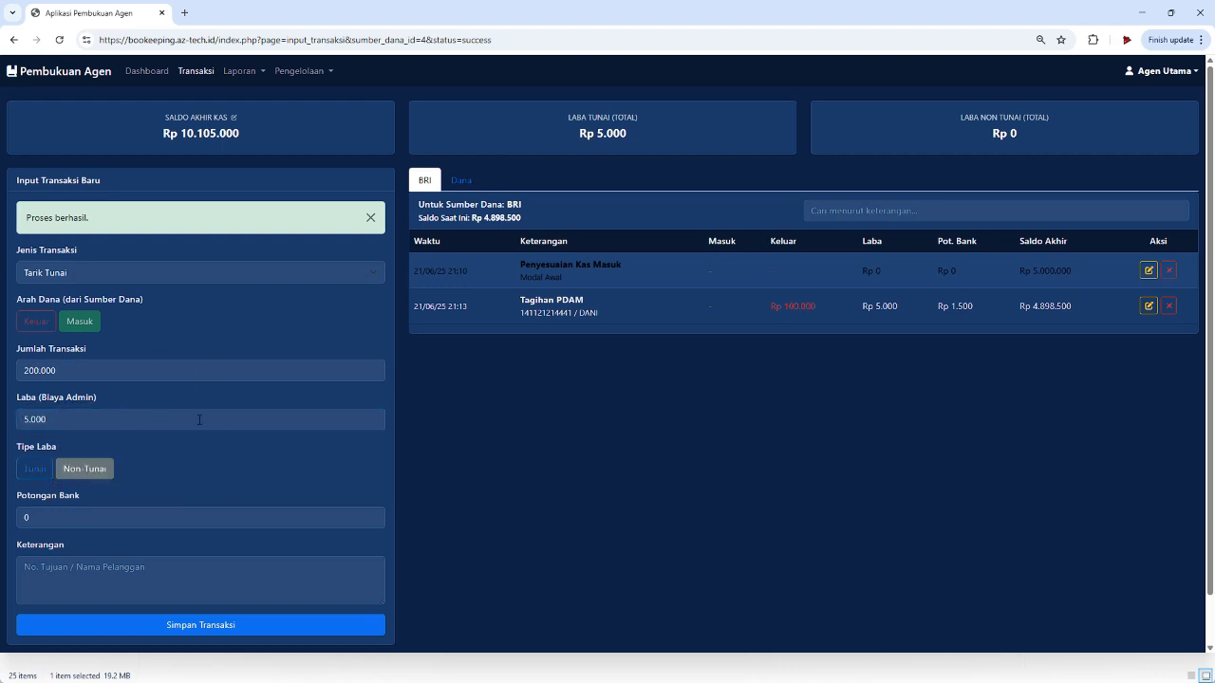
click(57, 417)
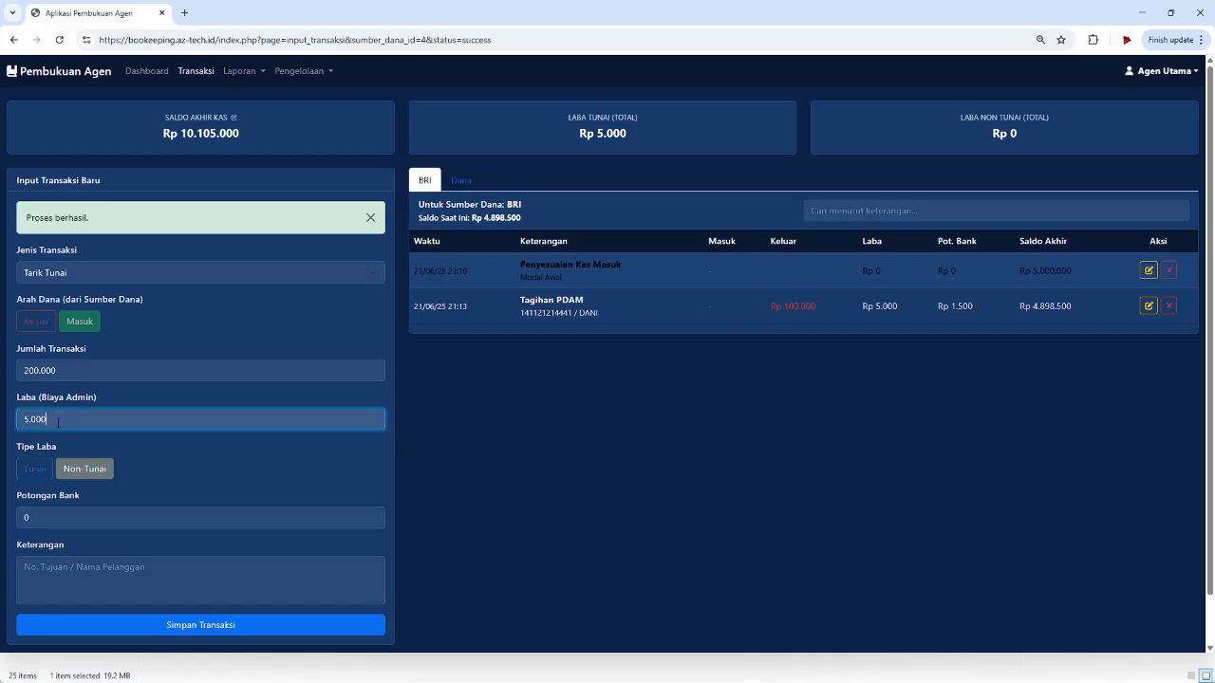
click(74, 523)
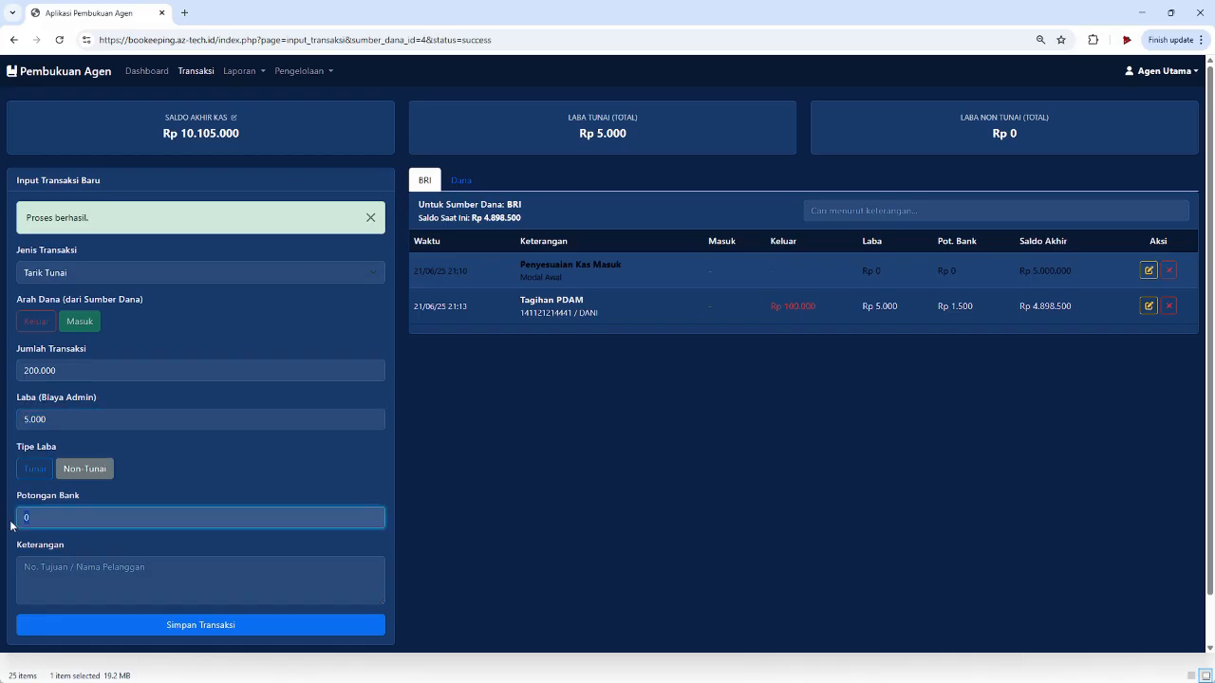
click(119, 573)
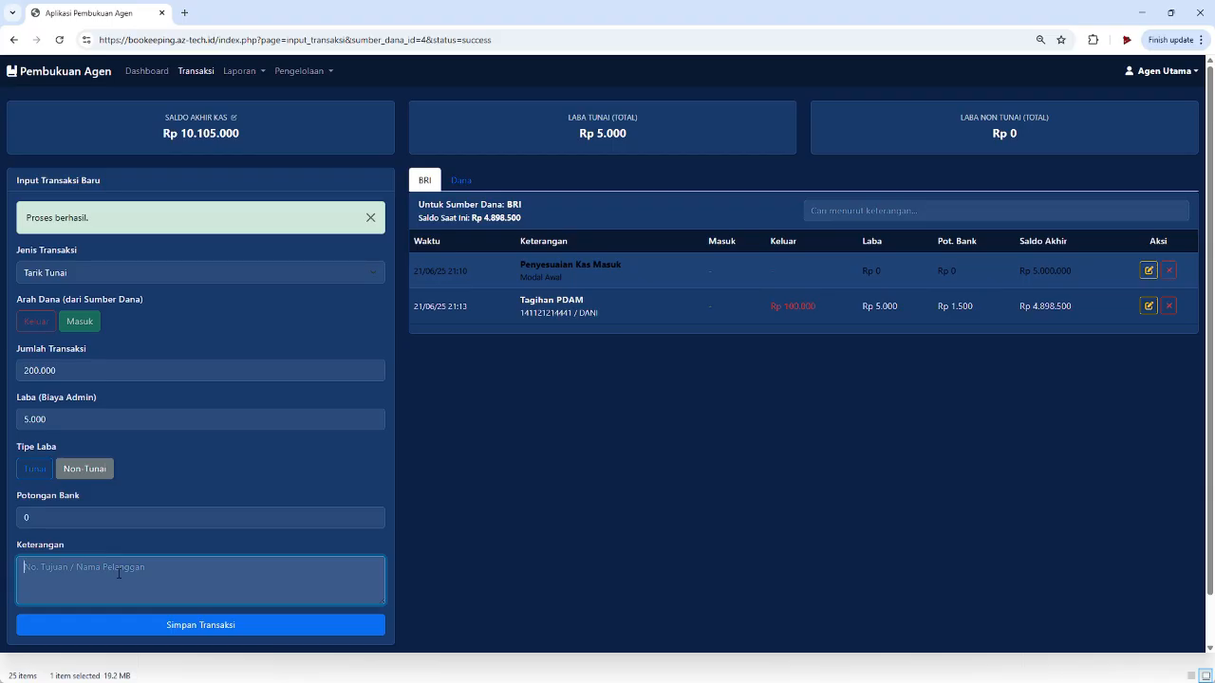
text(Via ATM)
key(BackSpace)
key(BackSpace)
key(BackSpace)
text(EDV BRILINK)
- Save the Tarik Tunai withdrawal and compare the Dana and BRI ledgers
click(200, 634)
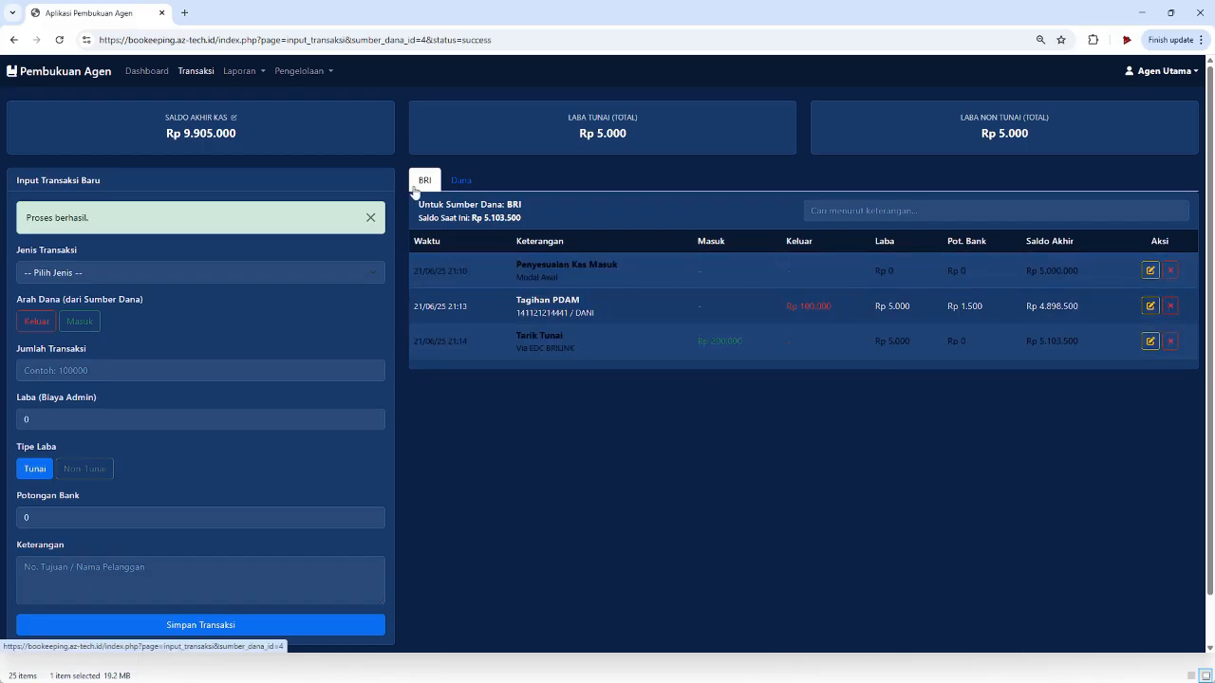
click(465, 185)
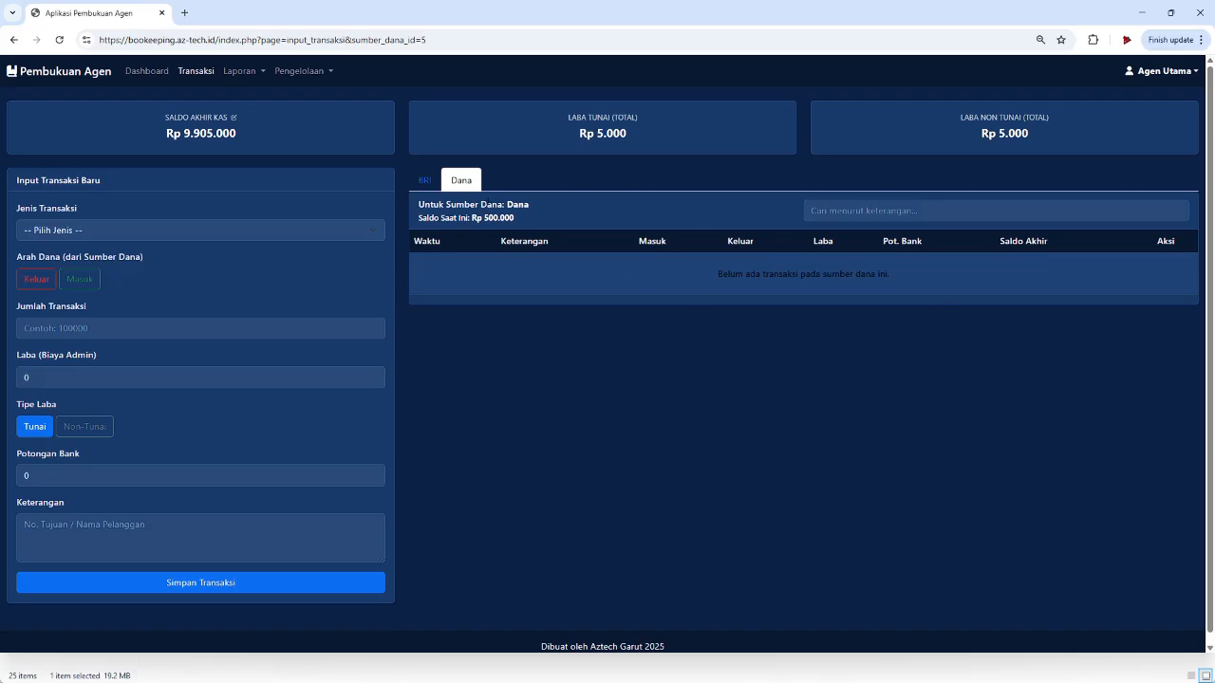
click(425, 180)
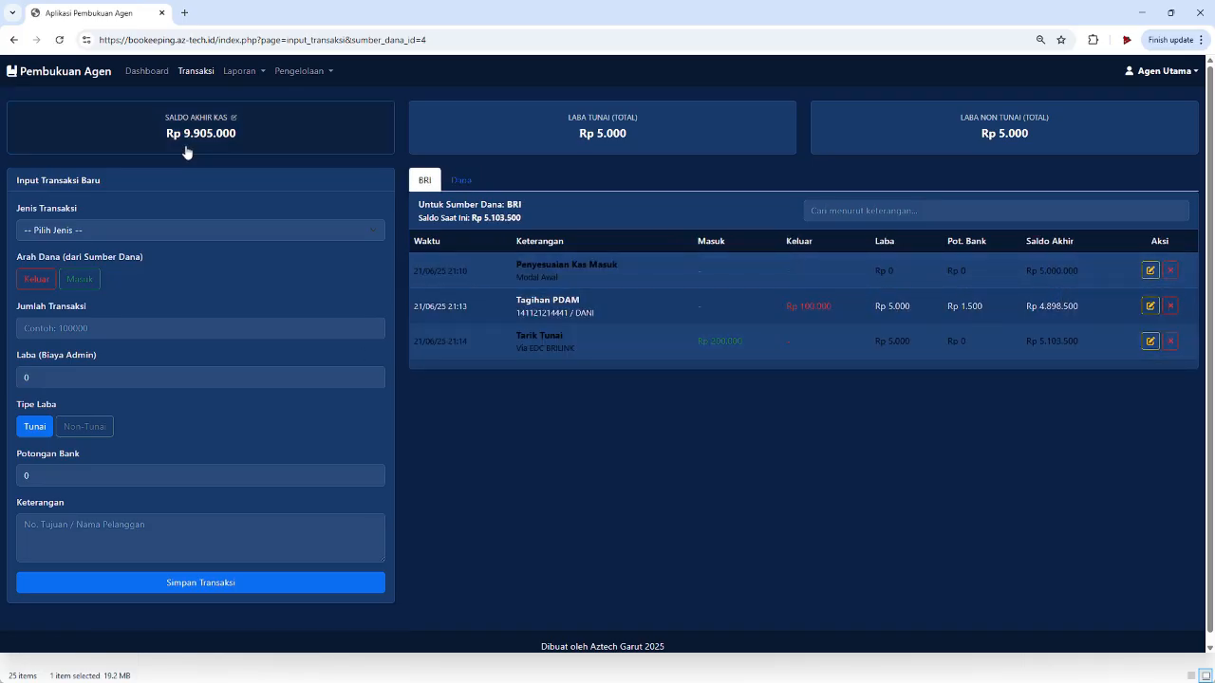
click(239, 71)
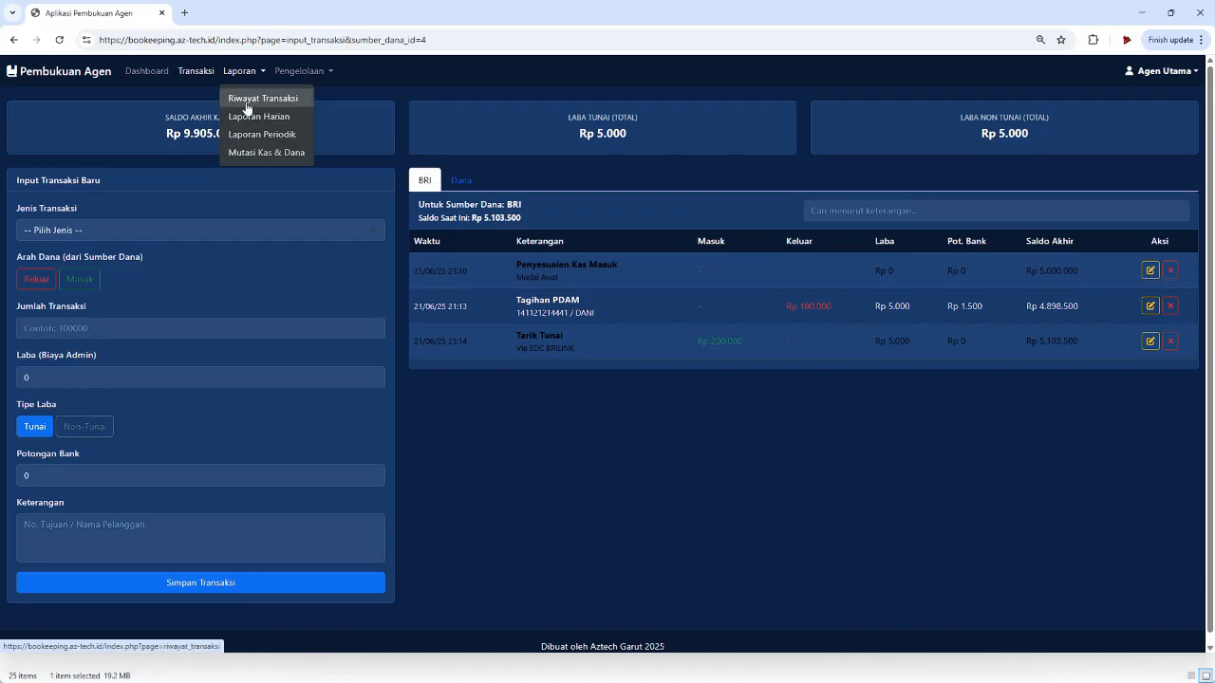
click(246, 98)
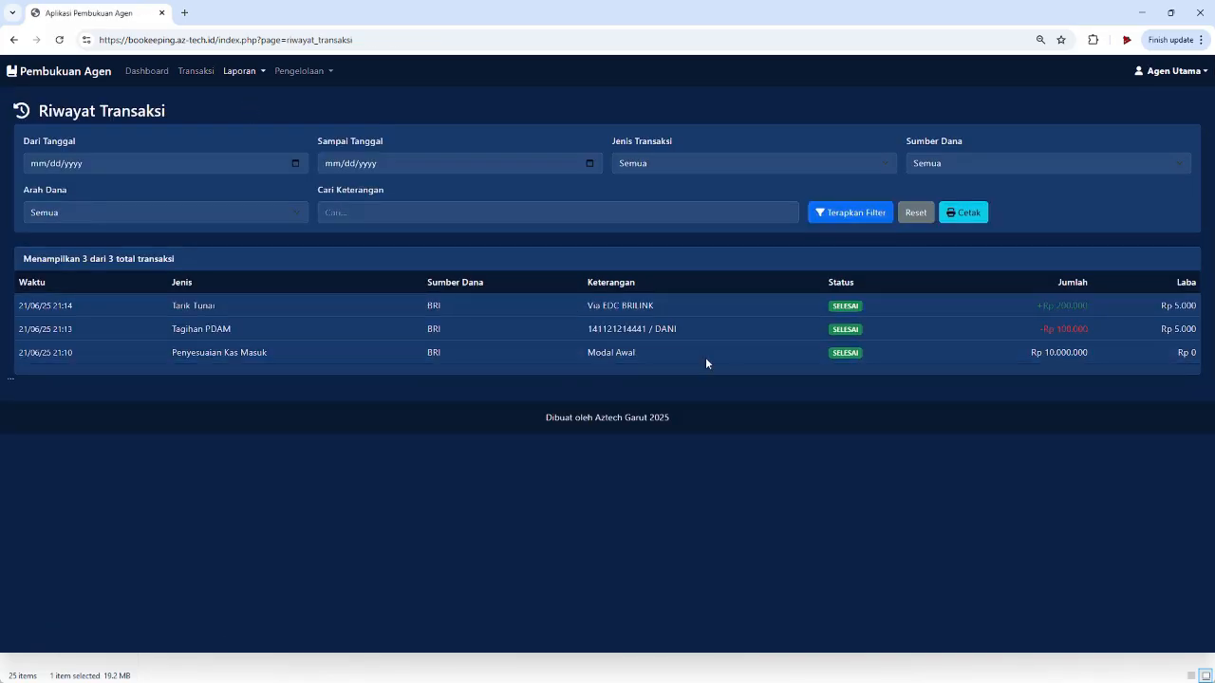
click(142, 164)
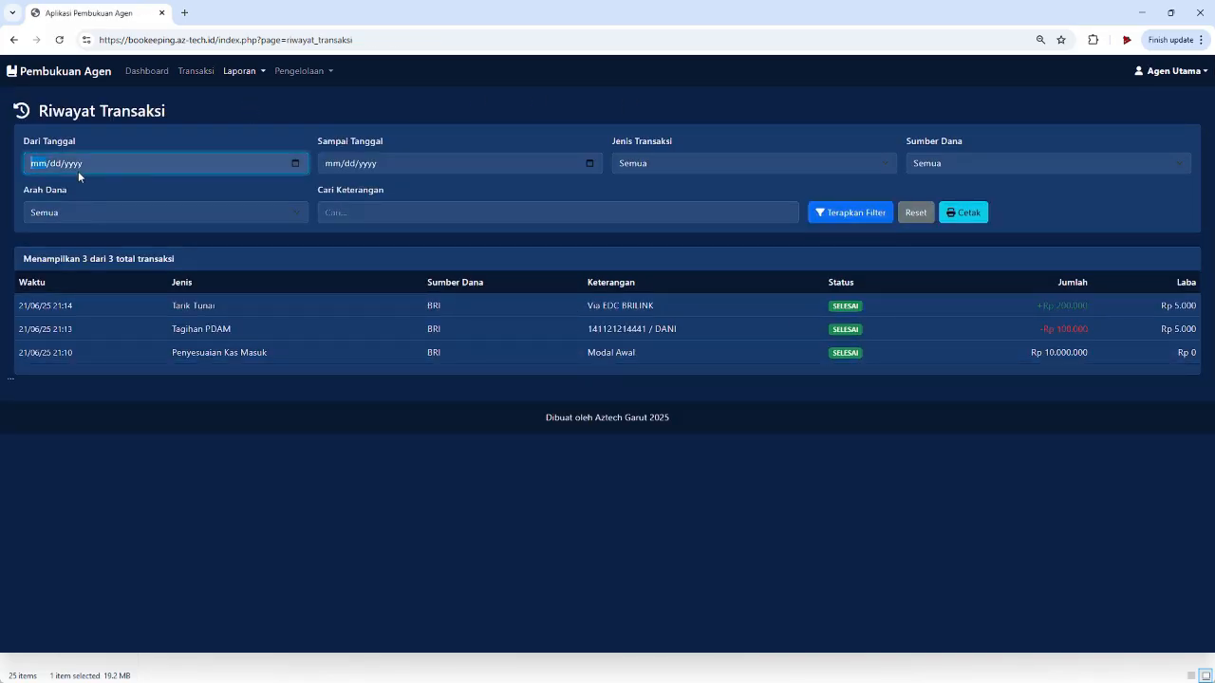
click(676, 161)
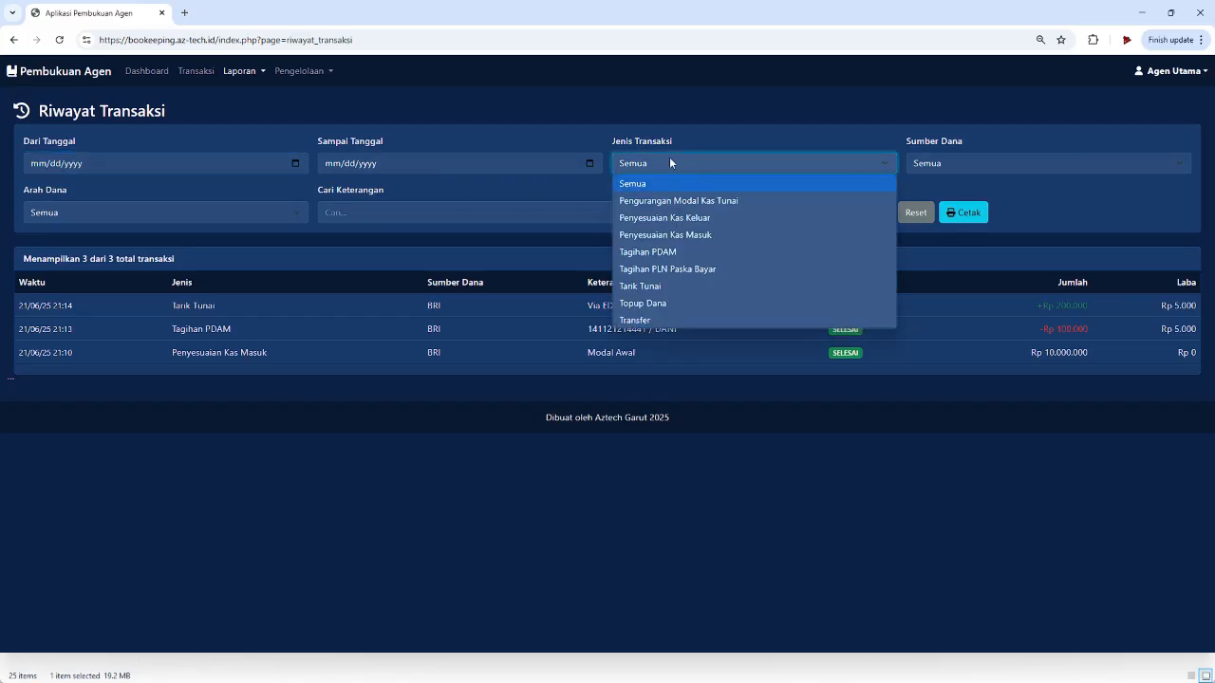
click(693, 162)
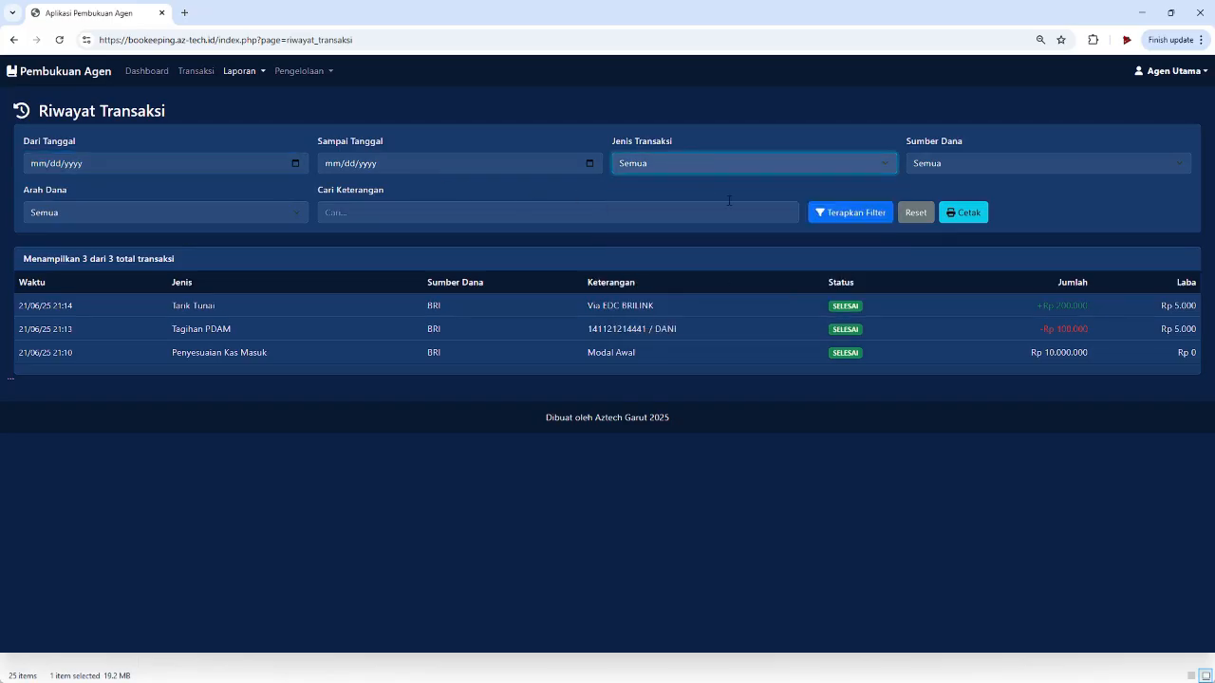
click(703, 164)
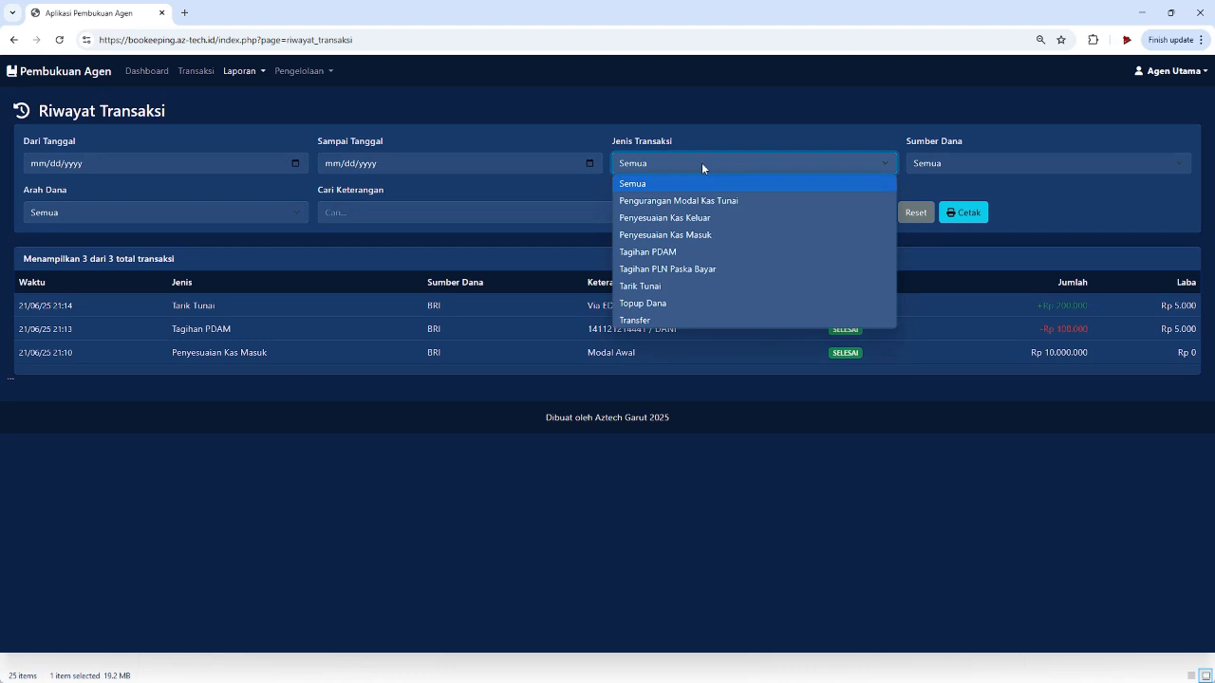
click(959, 165)
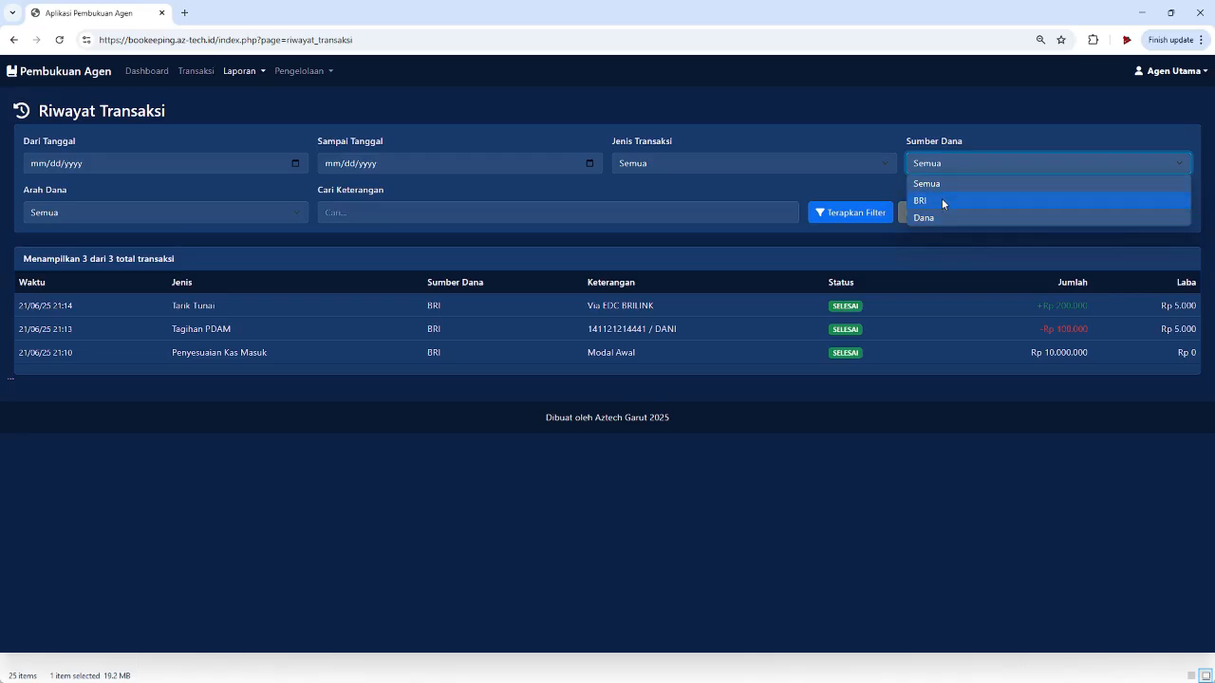
click(120, 219)
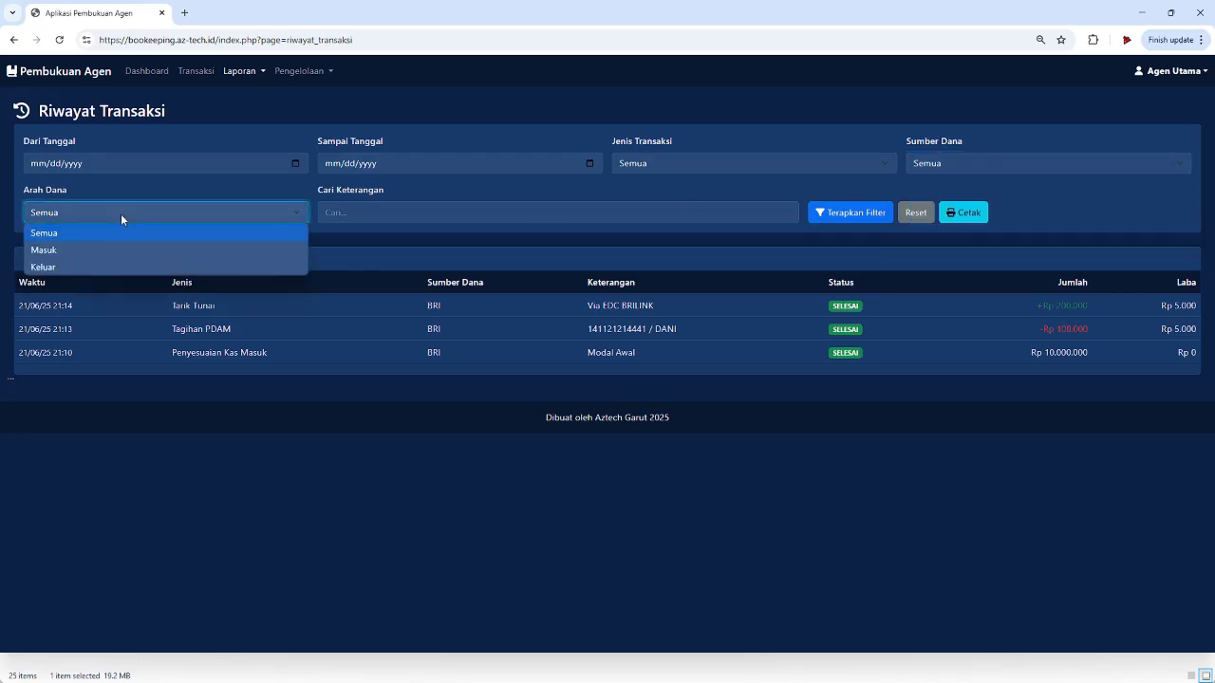
click(388, 210)
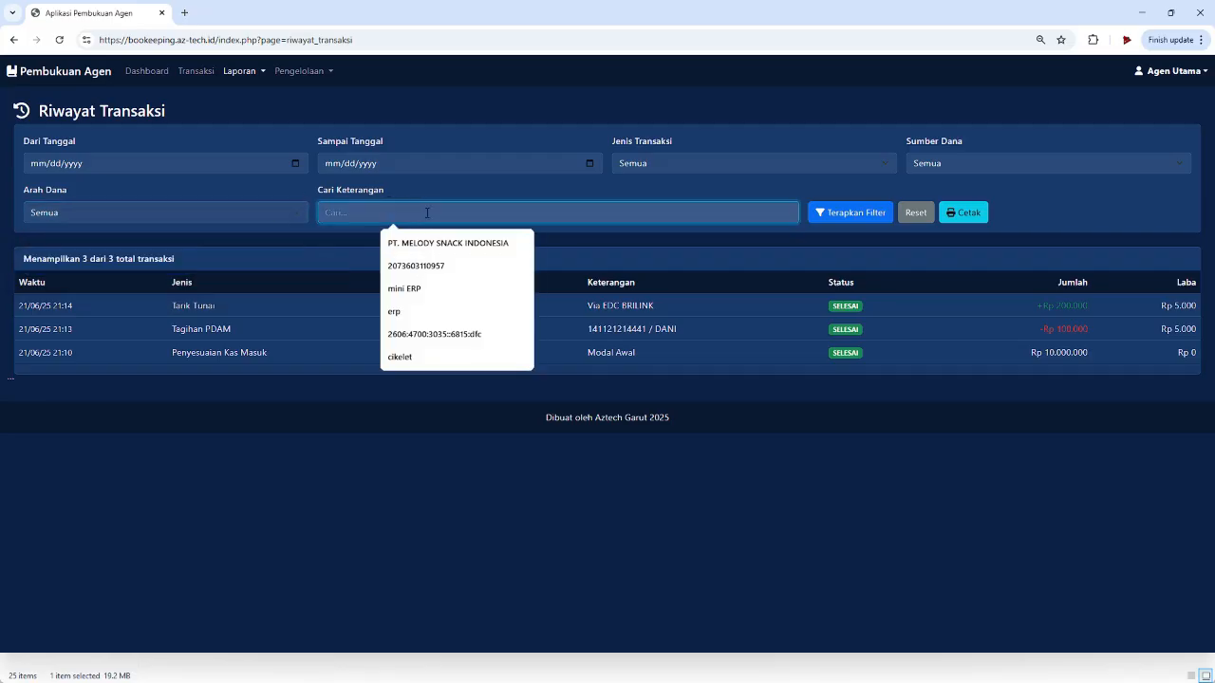
click(983, 214)
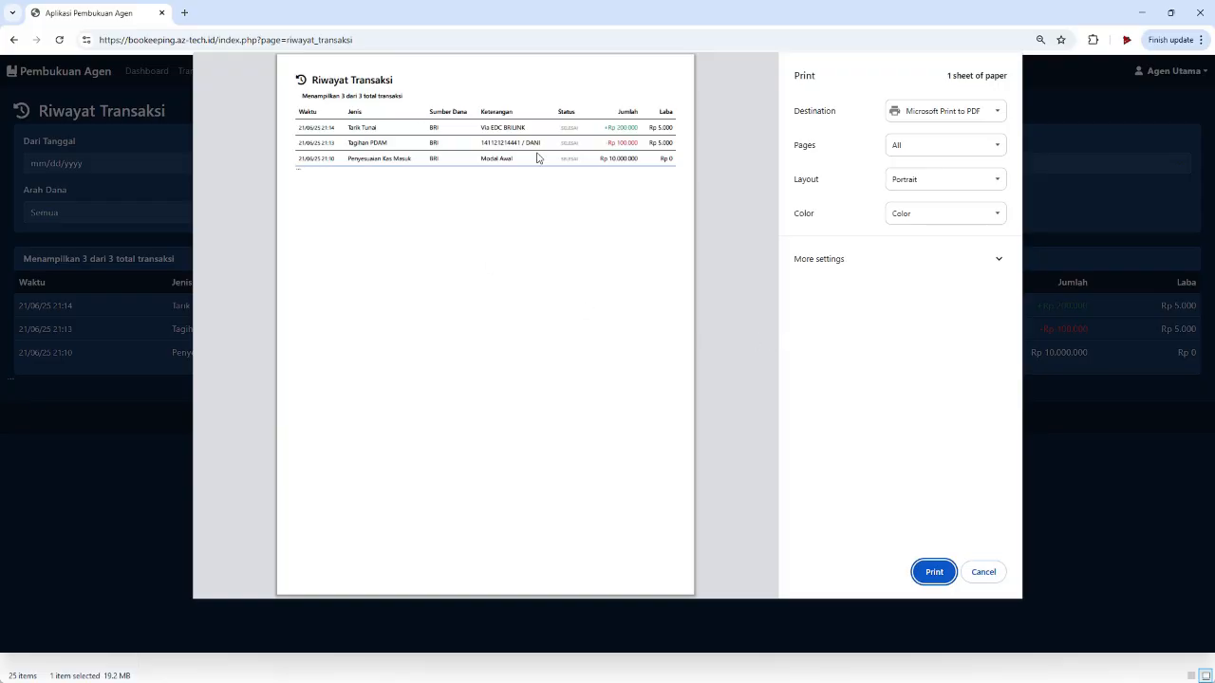
click(983, 573)
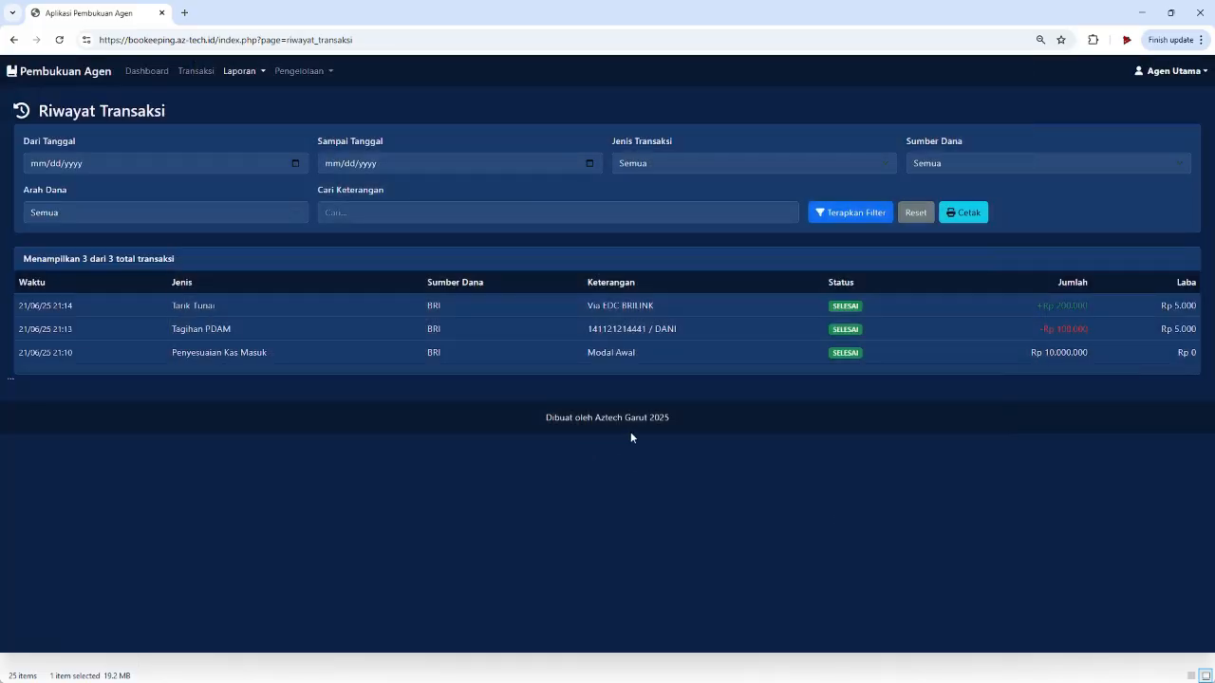
click(241, 72)
- Review the 21 June 2025 daily report, then open Laporan Periodik for 1–30 June 2025
click(252, 116)
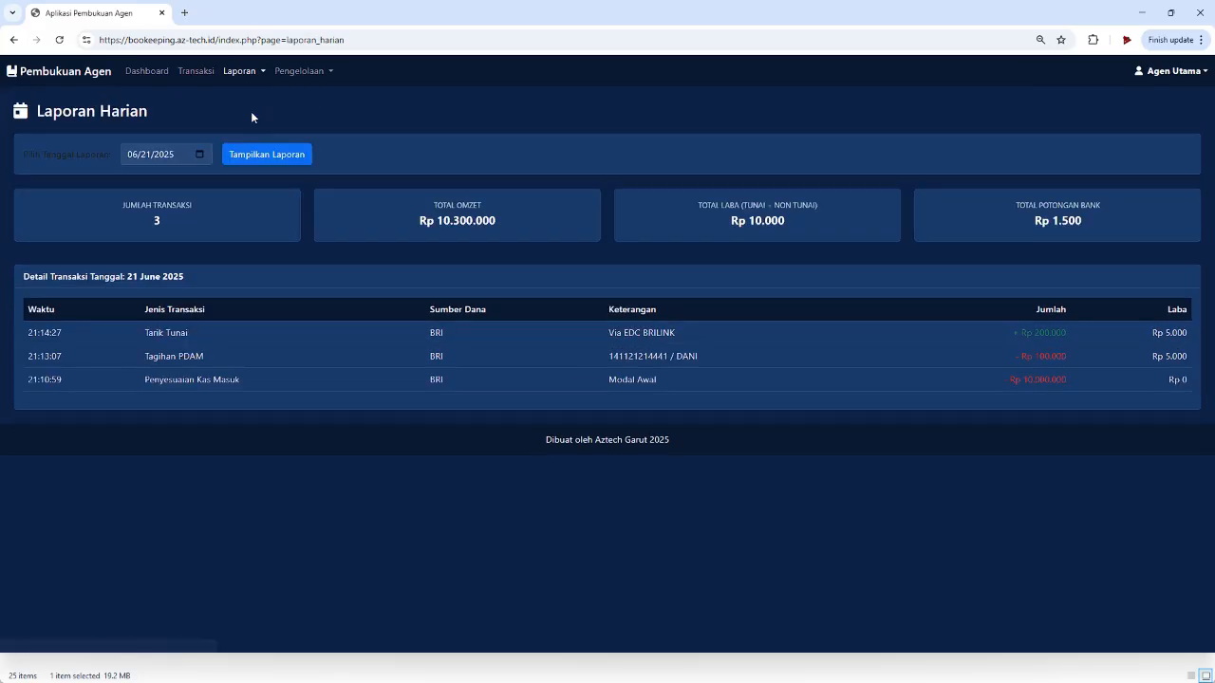
click(199, 154)
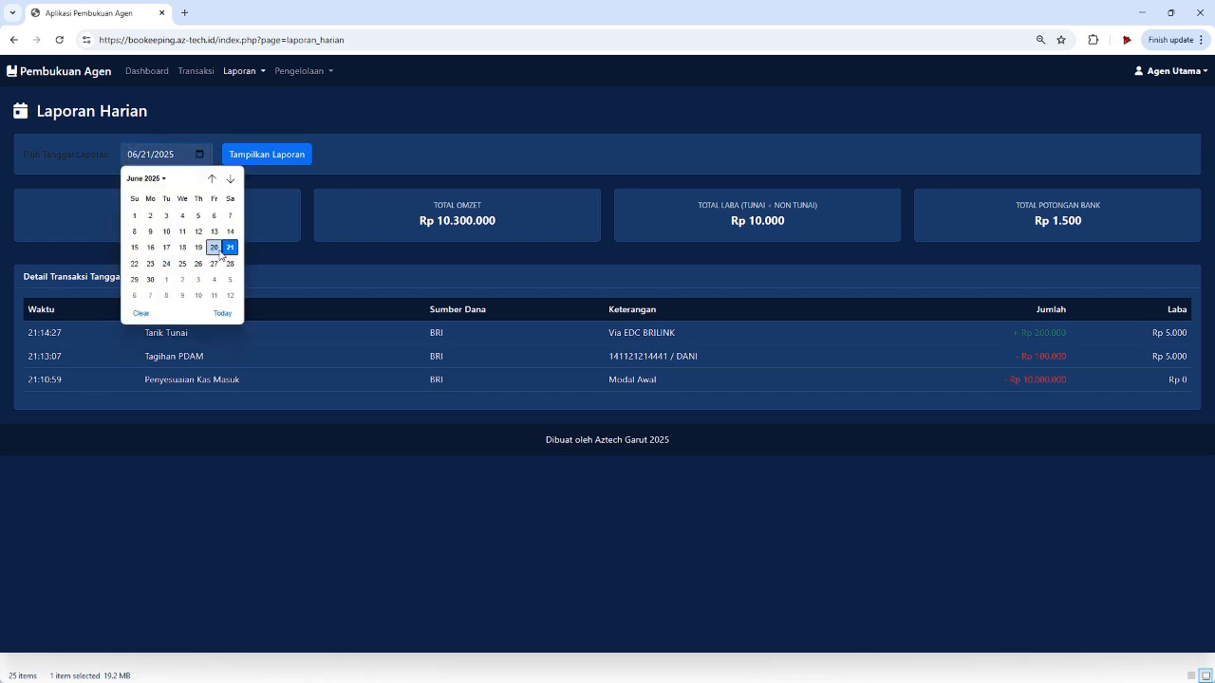
click(422, 513)
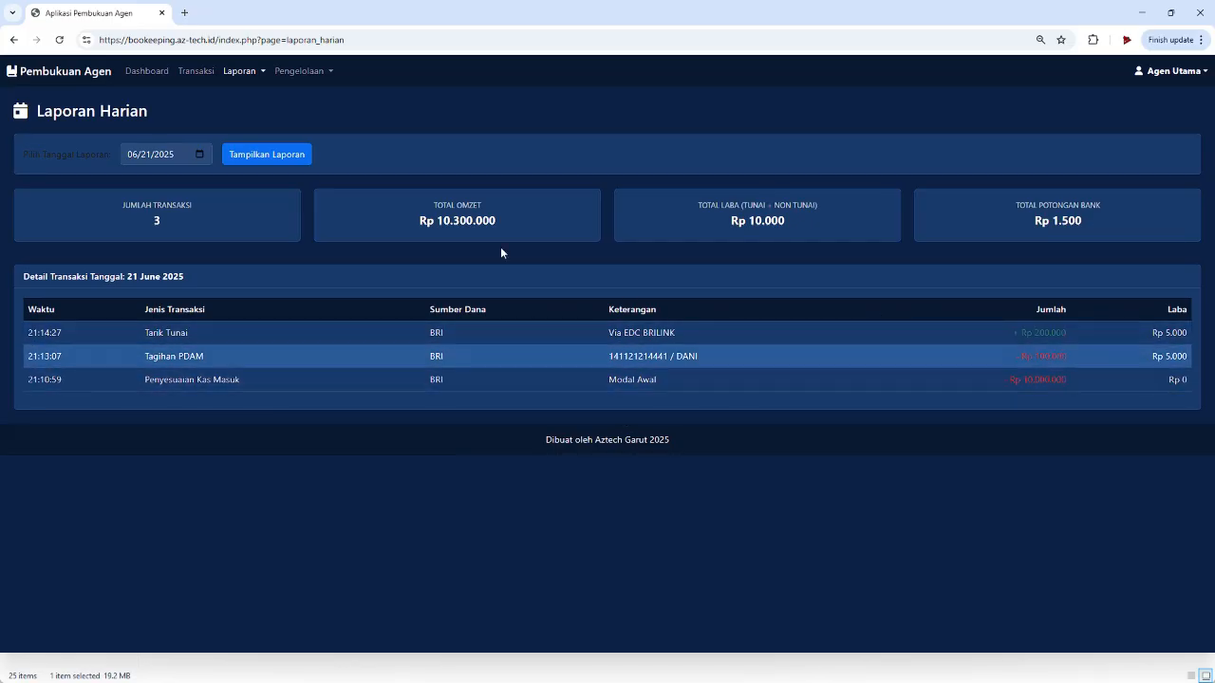
click(225, 74)
click(233, 138)
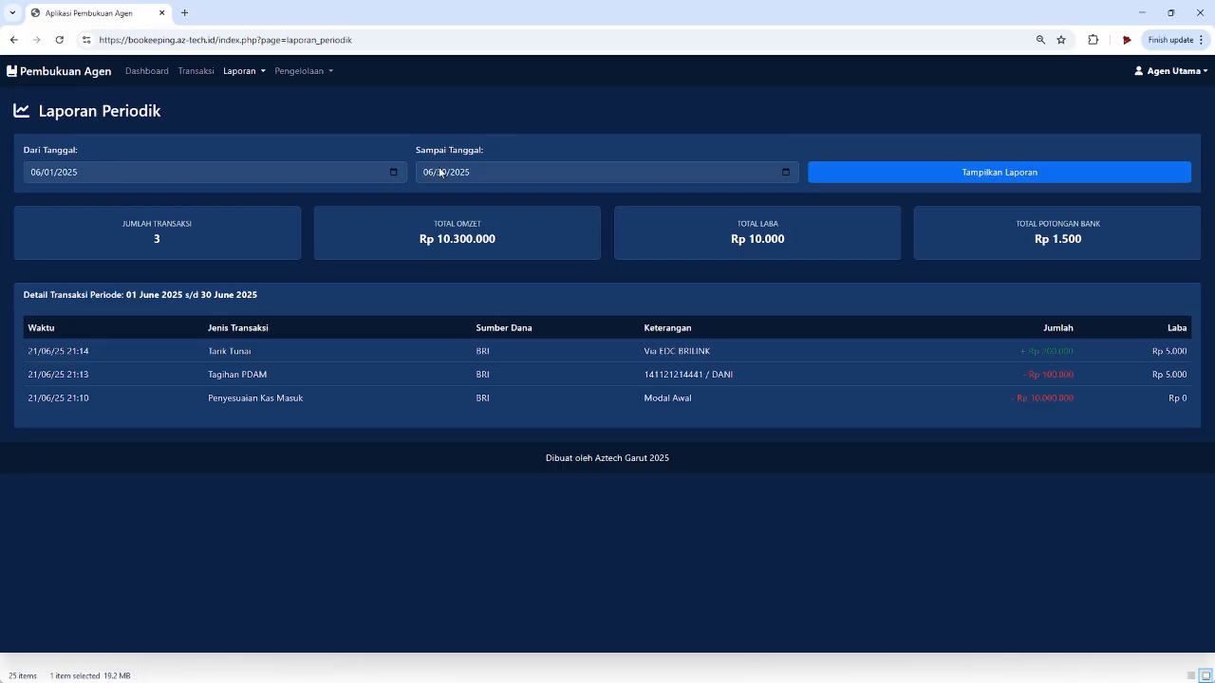
click(240, 74)
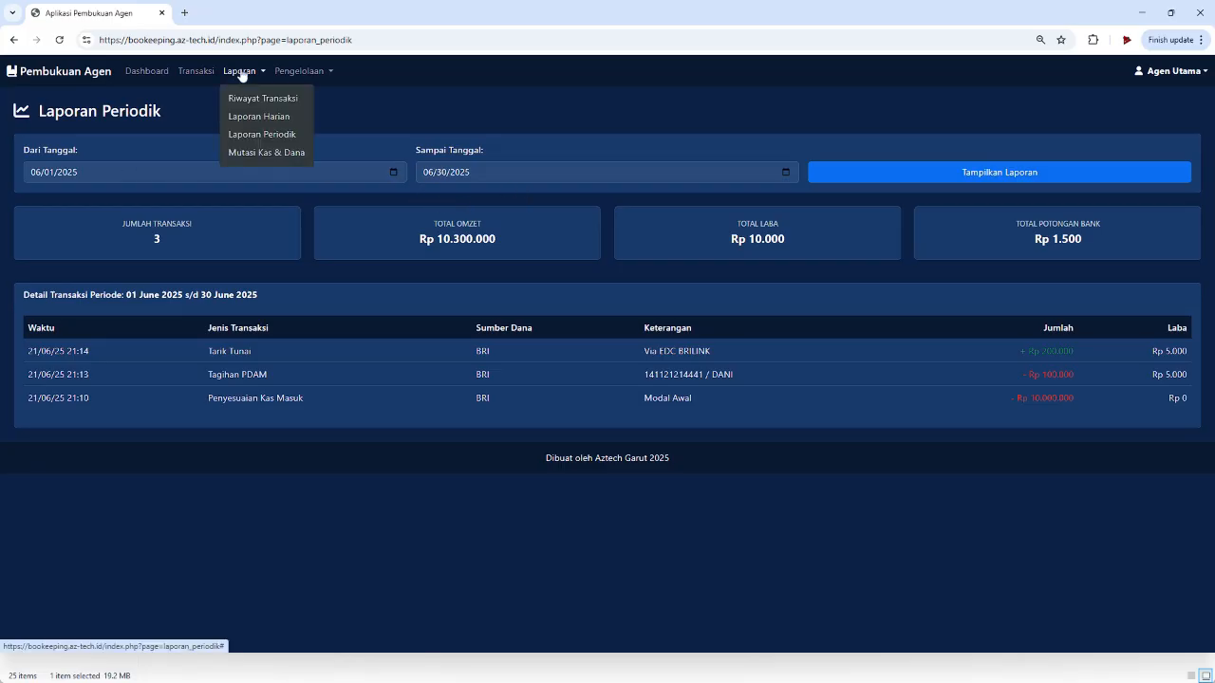
- View the Mutasi Kas & Dana report for Kas Tunai and highlight the Tagihan PDAM debit
click(245, 150)
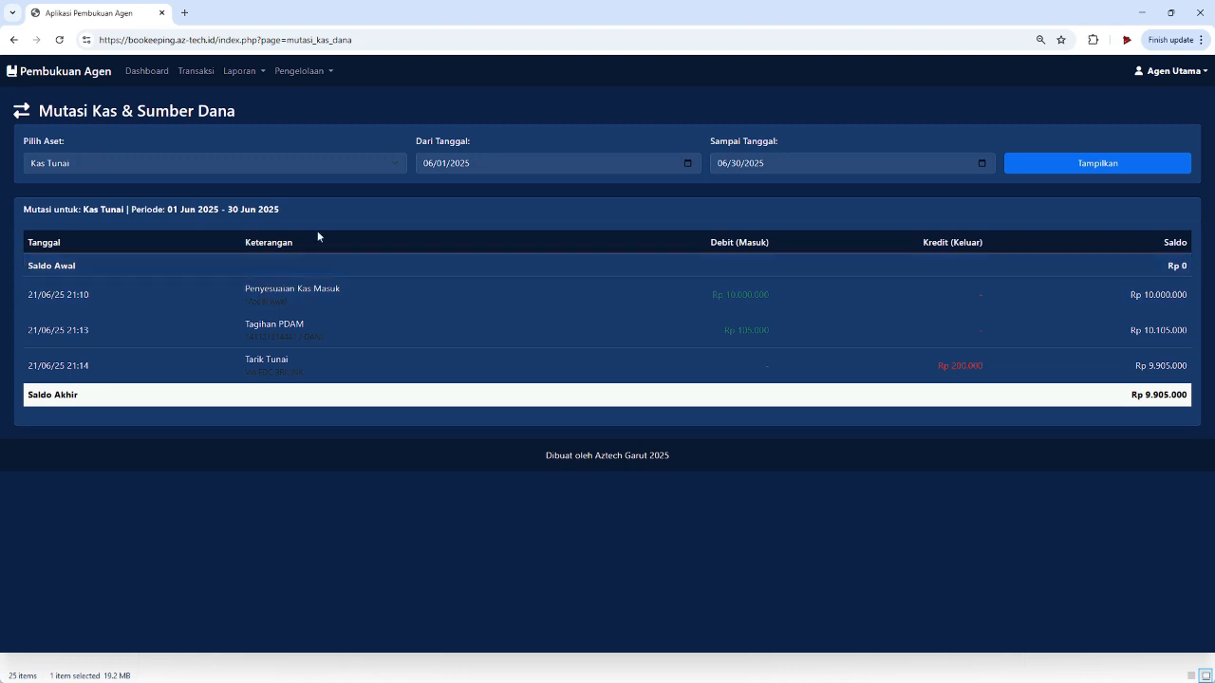
click(260, 167)
click(247, 182)
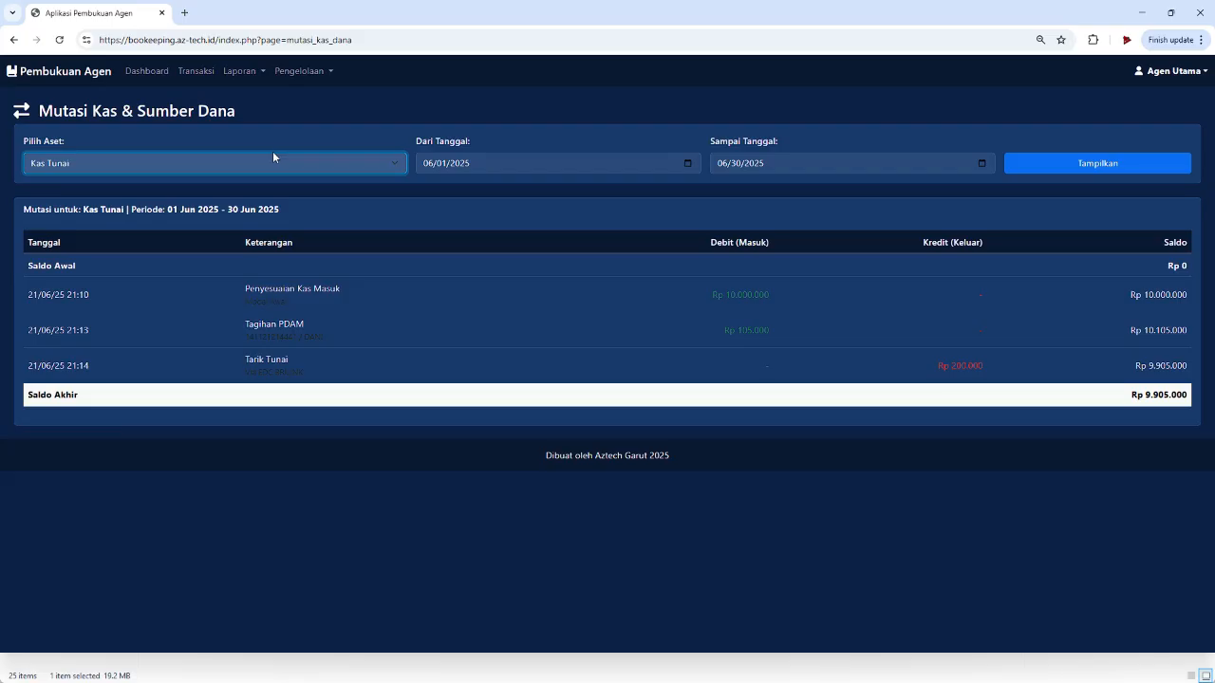
click(265, 164)
click(250, 185)
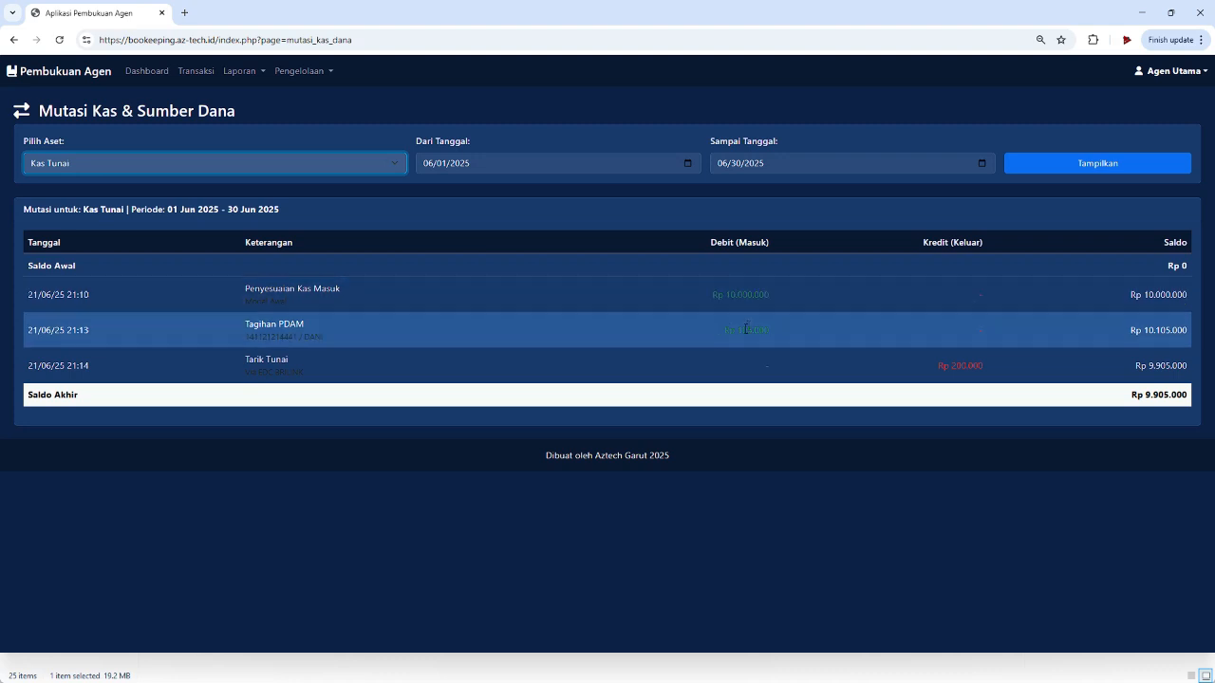
drag(728, 330, 791, 334)
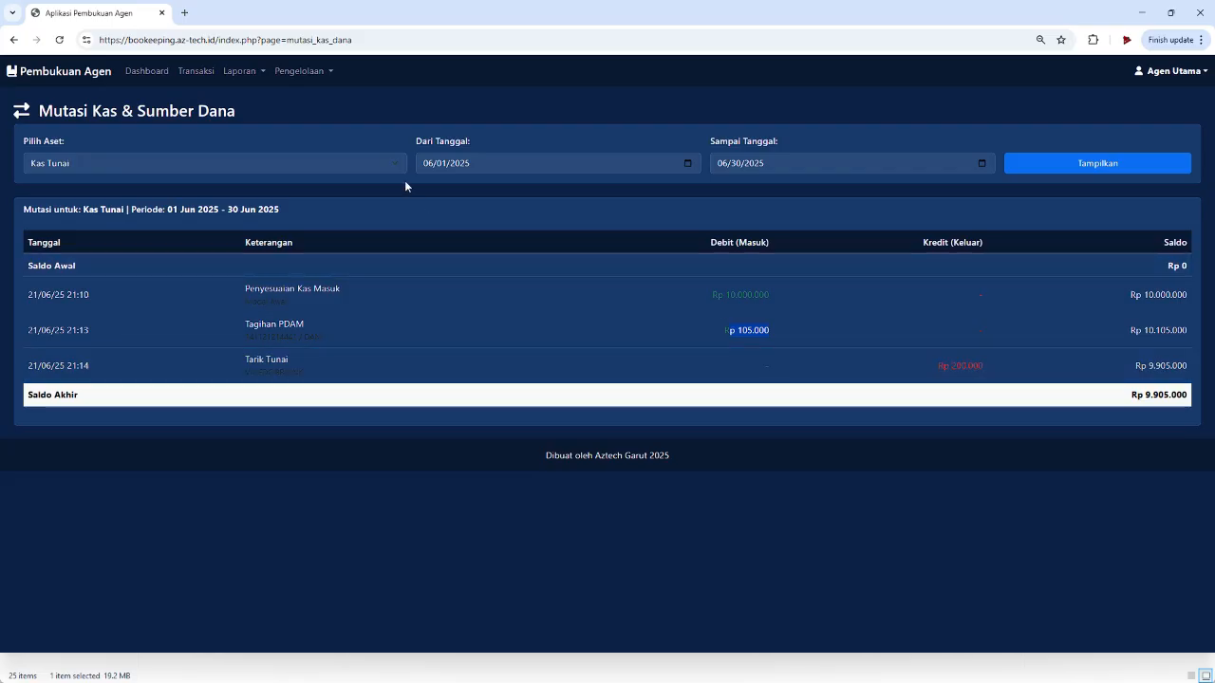
- Switch the mutation report's asset to BRI and display it
click(391, 158)
click(376, 202)
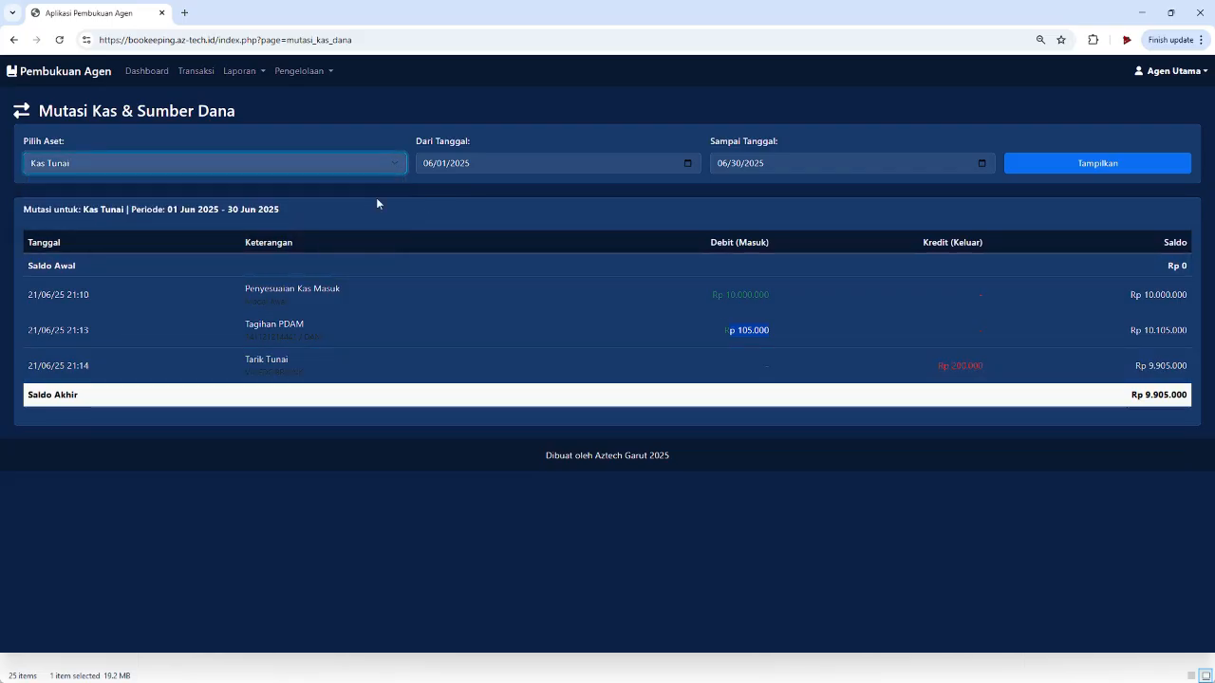
click(1096, 168)
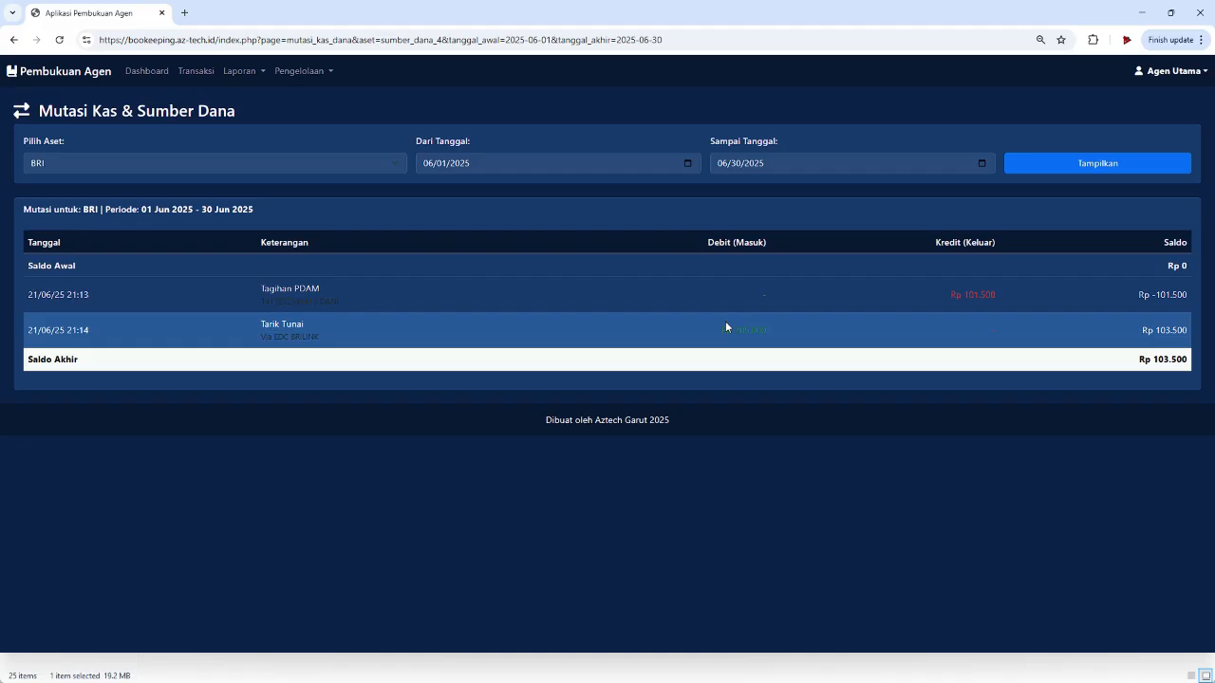
- After reviewing BRI's June 2025 mutations ending at Rp 103.500, open the Laporan menu
click(245, 74)
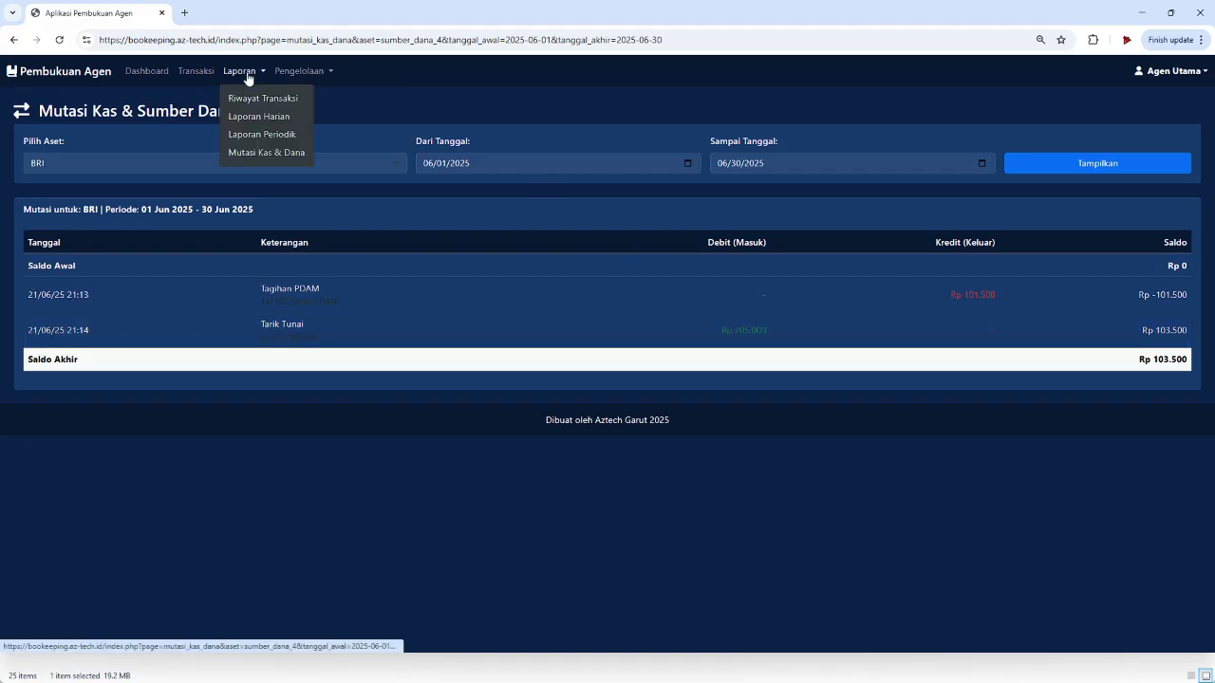
- Glance at the Pengelolaan and Agen Utama menus, then return to the dashboard showing Rp 15.508.500 total assets
click(311, 73)
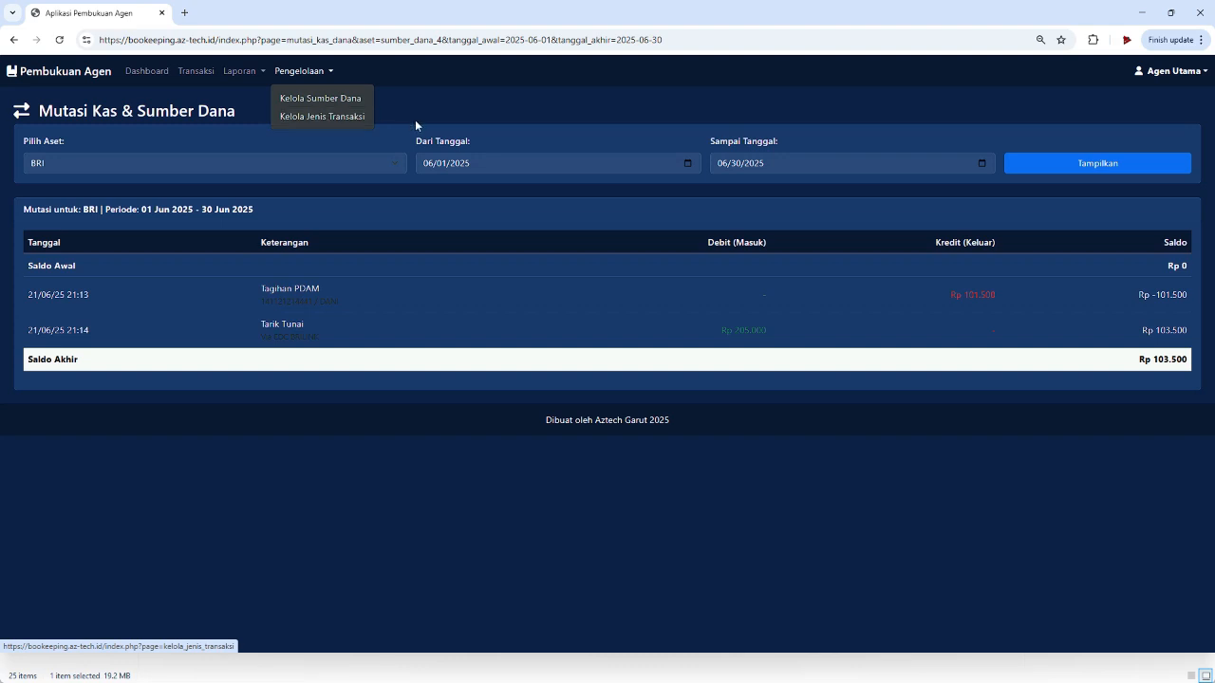
click(1170, 73)
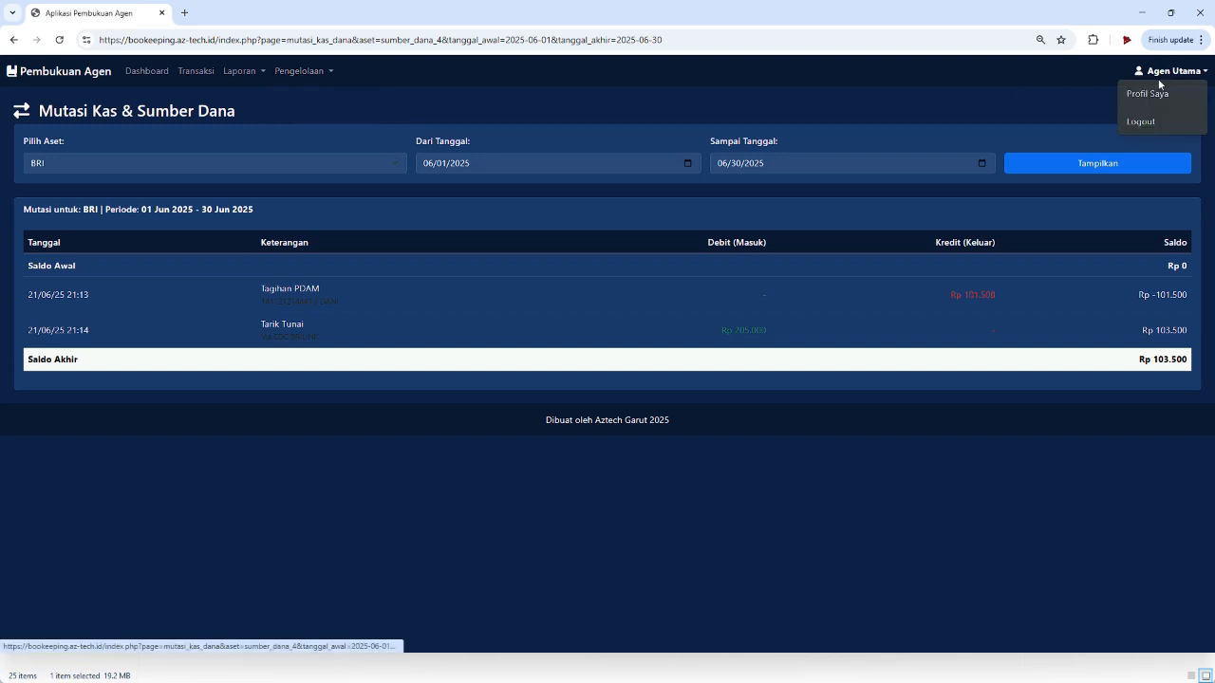
click(136, 73)
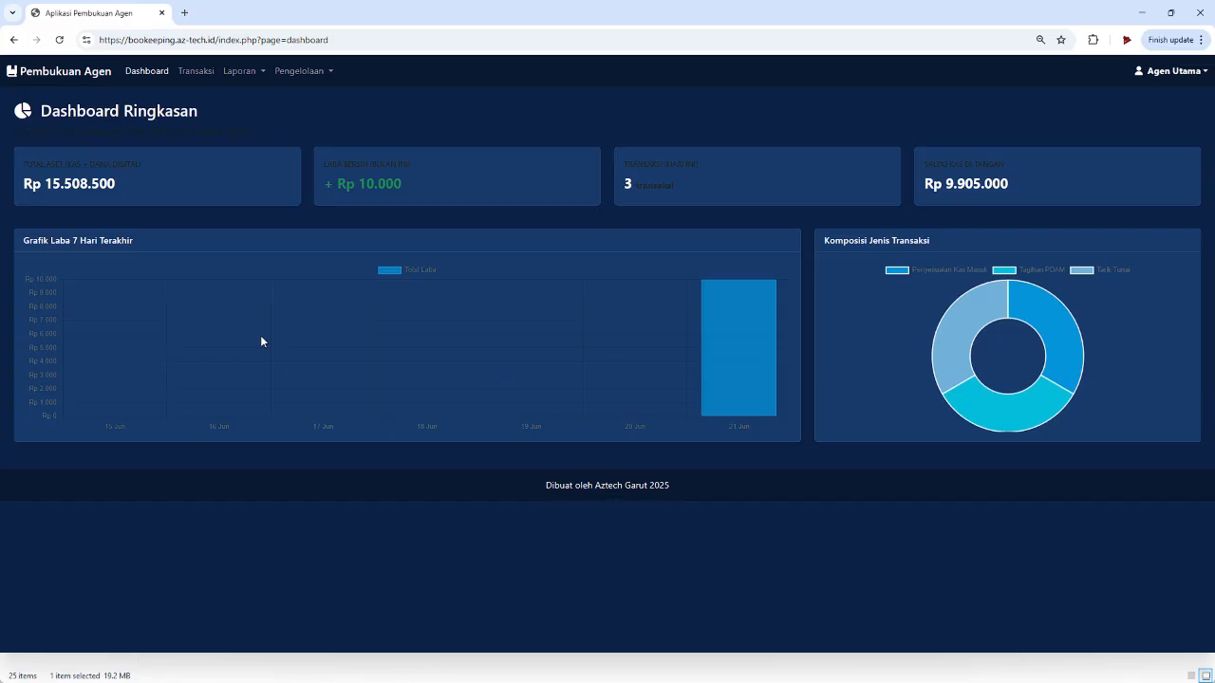
- On the Transaksi page, view the Tarik Tunai description editor and close it unchanged
click(196, 71)
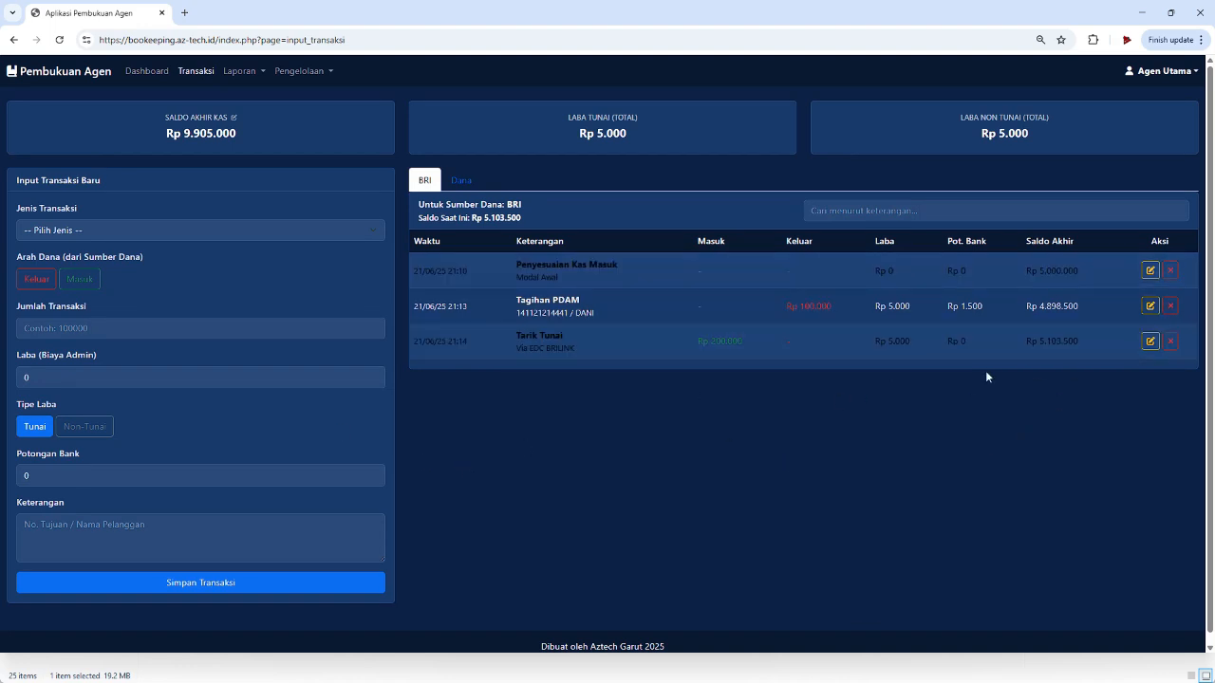
click(1149, 341)
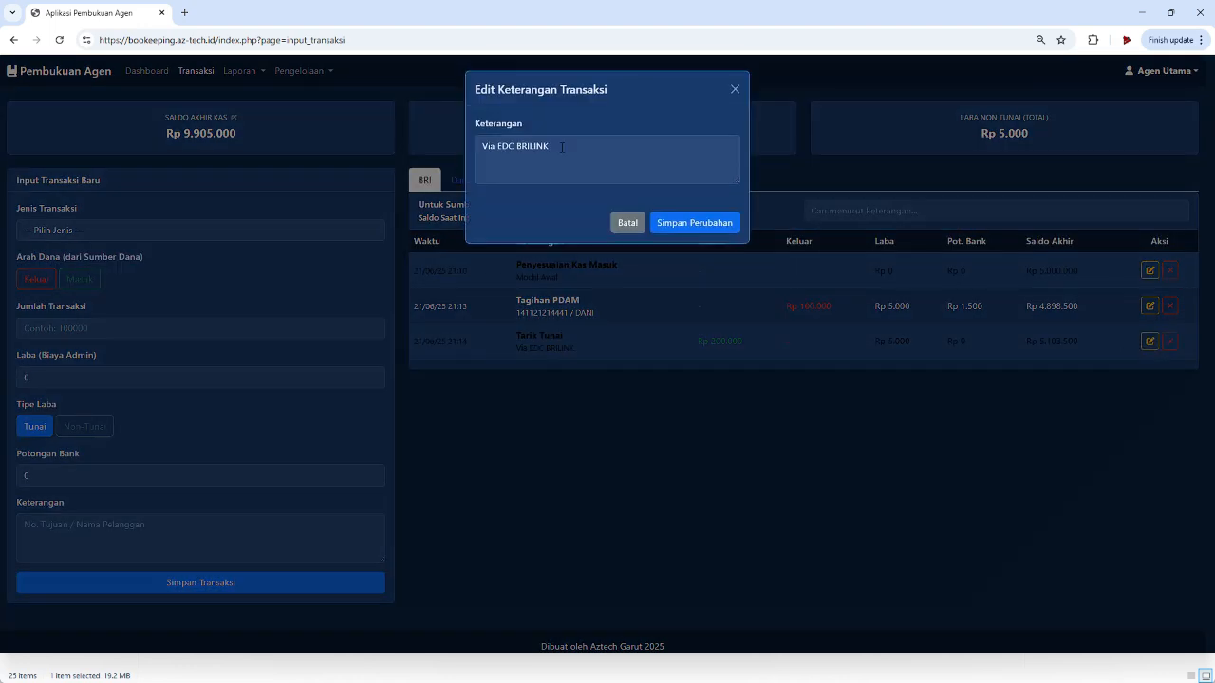
click(734, 89)
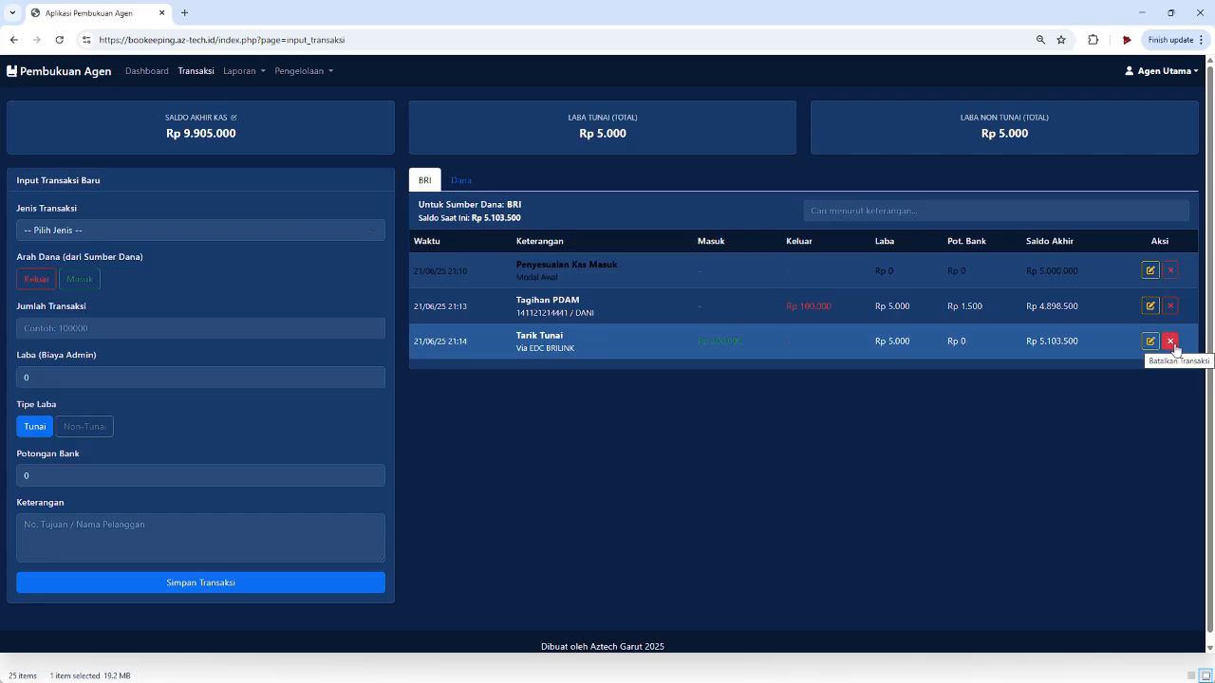
- Cancel the Tarik Tunai and Penyesuaian Kas Masuk Modal Awal transactions, confirming each with OK
click(1173, 345)
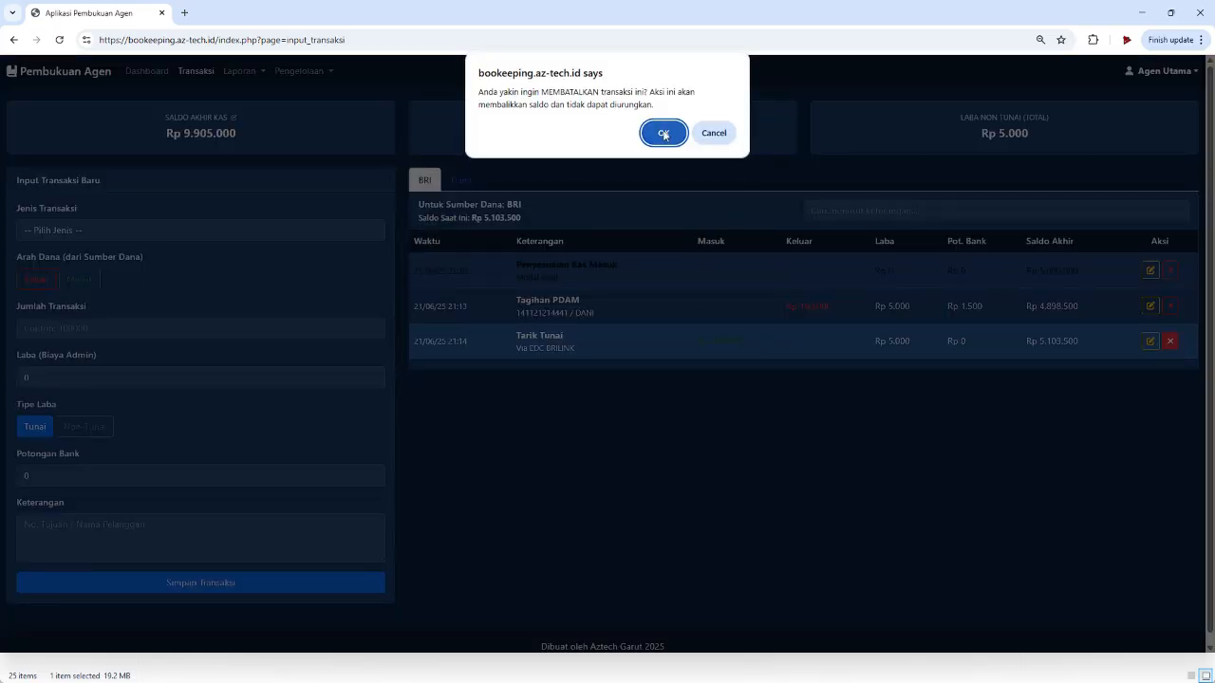
click(664, 134)
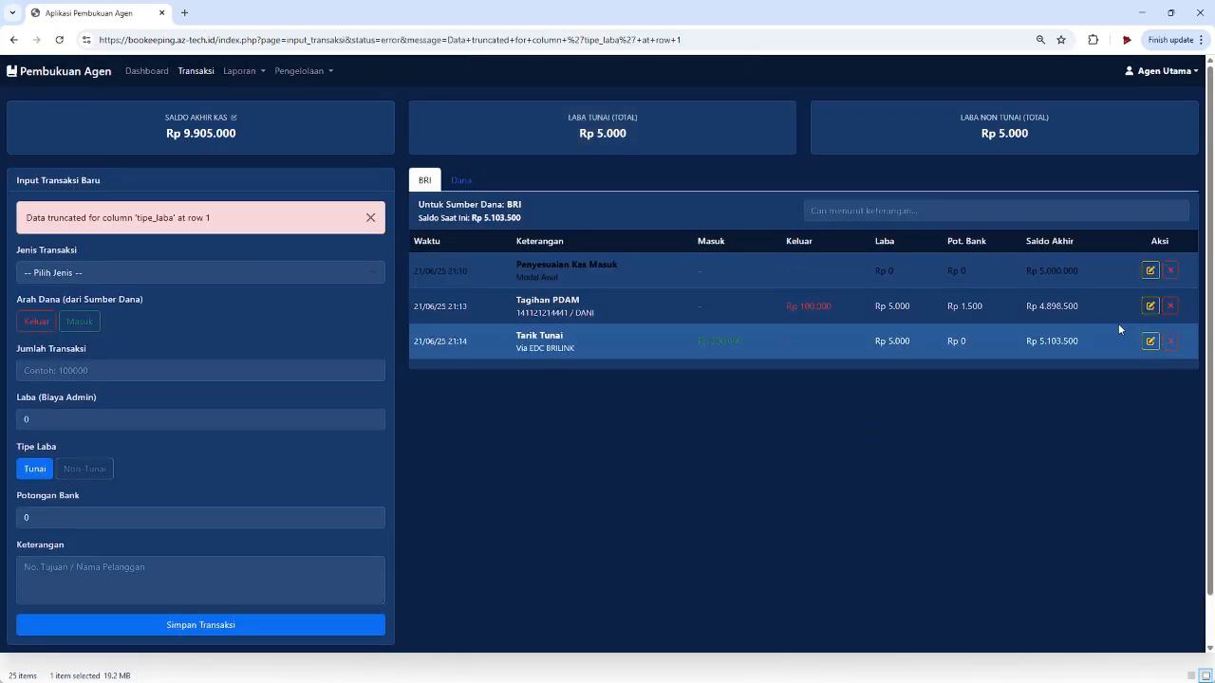
click(1171, 272)
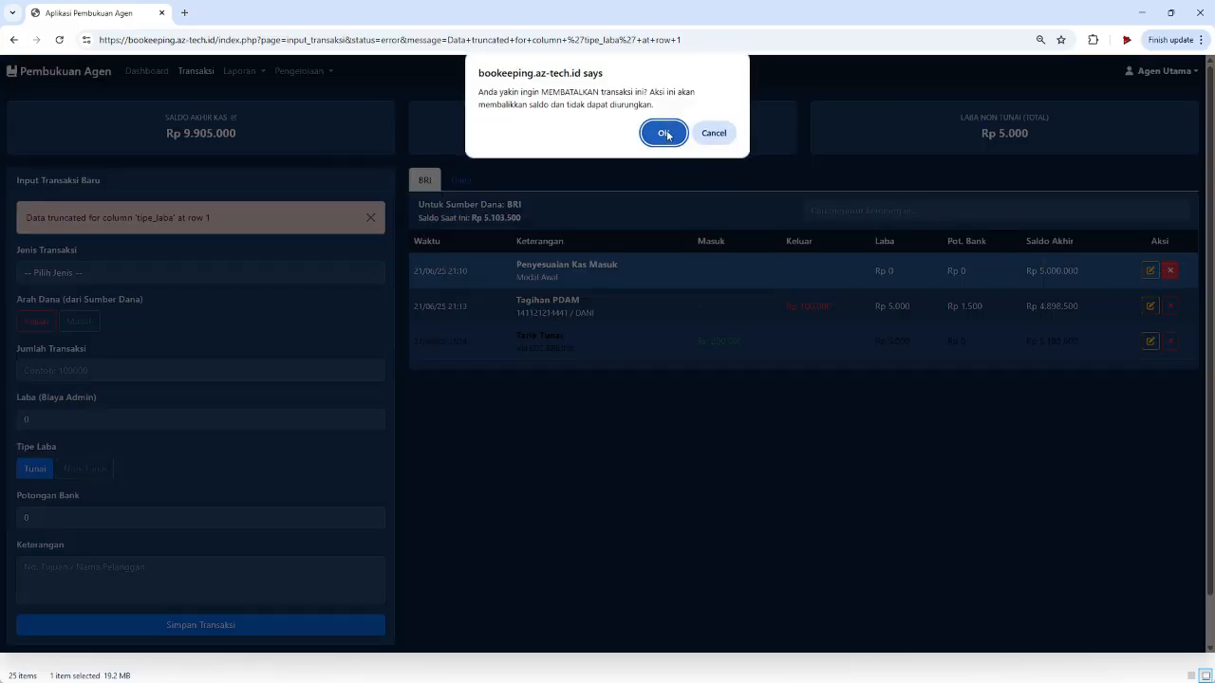
click(665, 133)
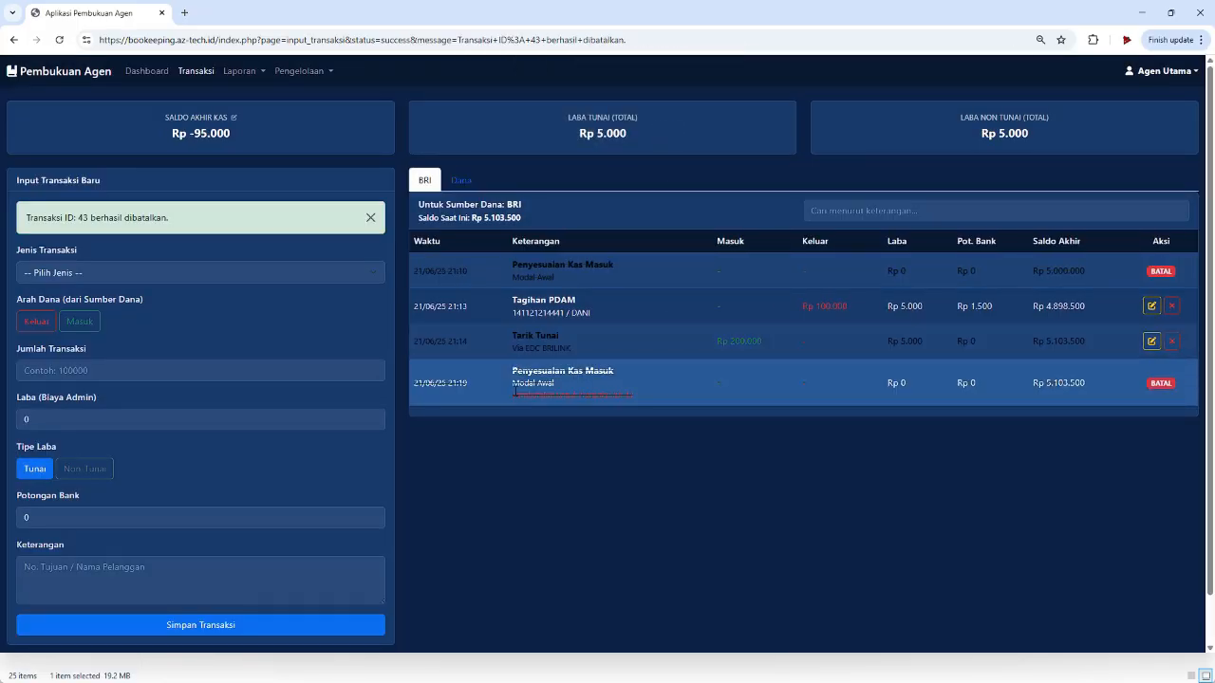